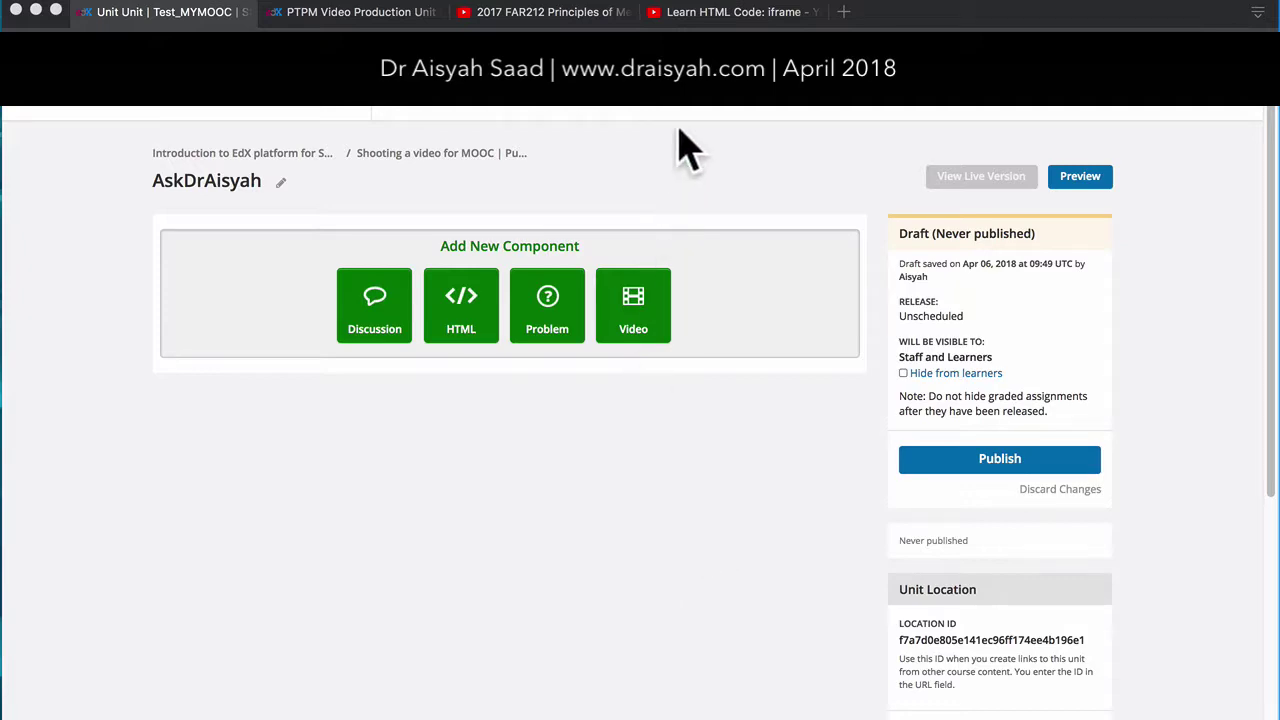
Browse the Learn HTML Code: iframe YouTube video and its comments, then return to the AskDrAisyah unit
click(740, 12)
scroll(766, 457, down, 5)
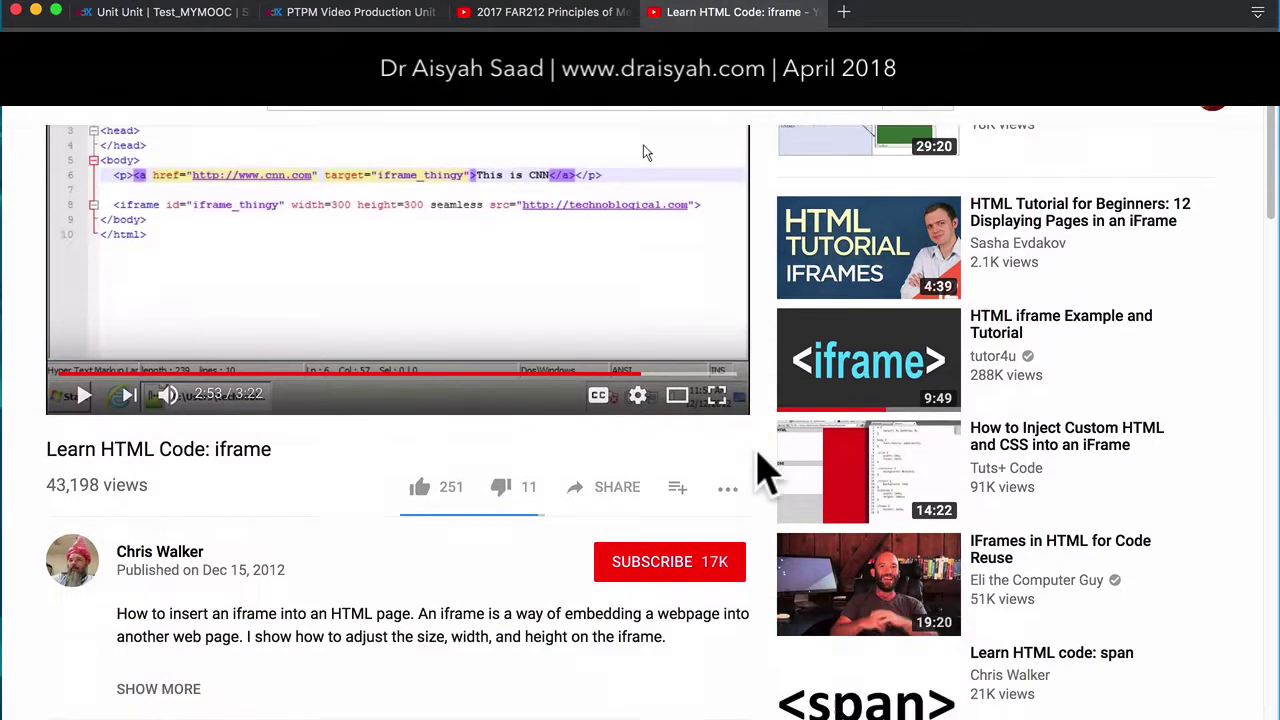
scroll(766, 466, down, 3)
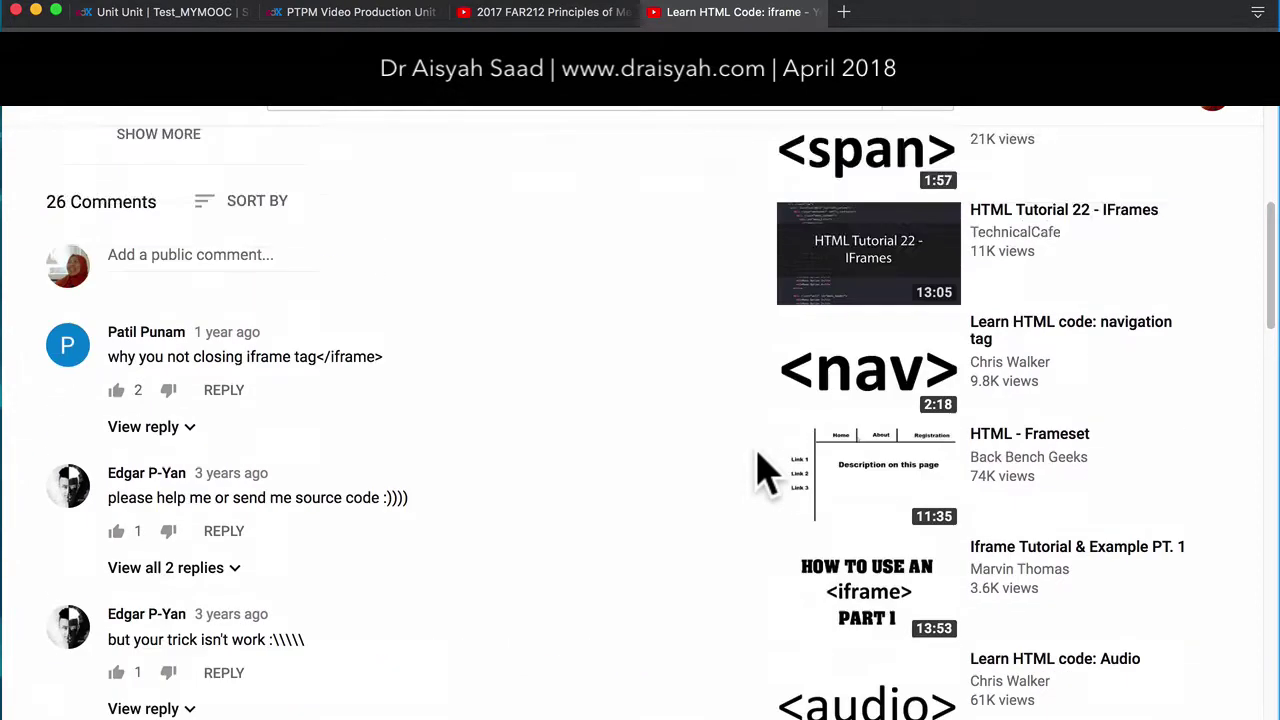
scroll(700, 465, up, 10)
click(199, 14)
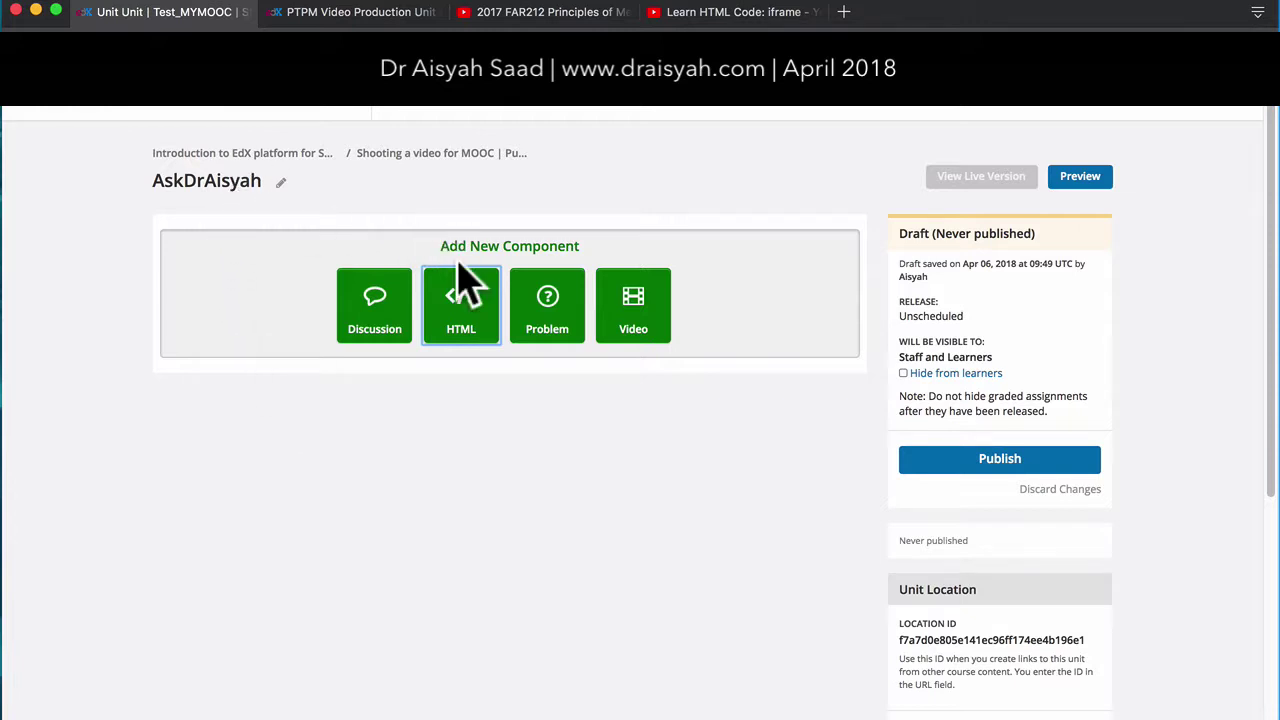
Add an HTML IFrame Tool component to the AskDrAisyah unit and review its template text
click(456, 333)
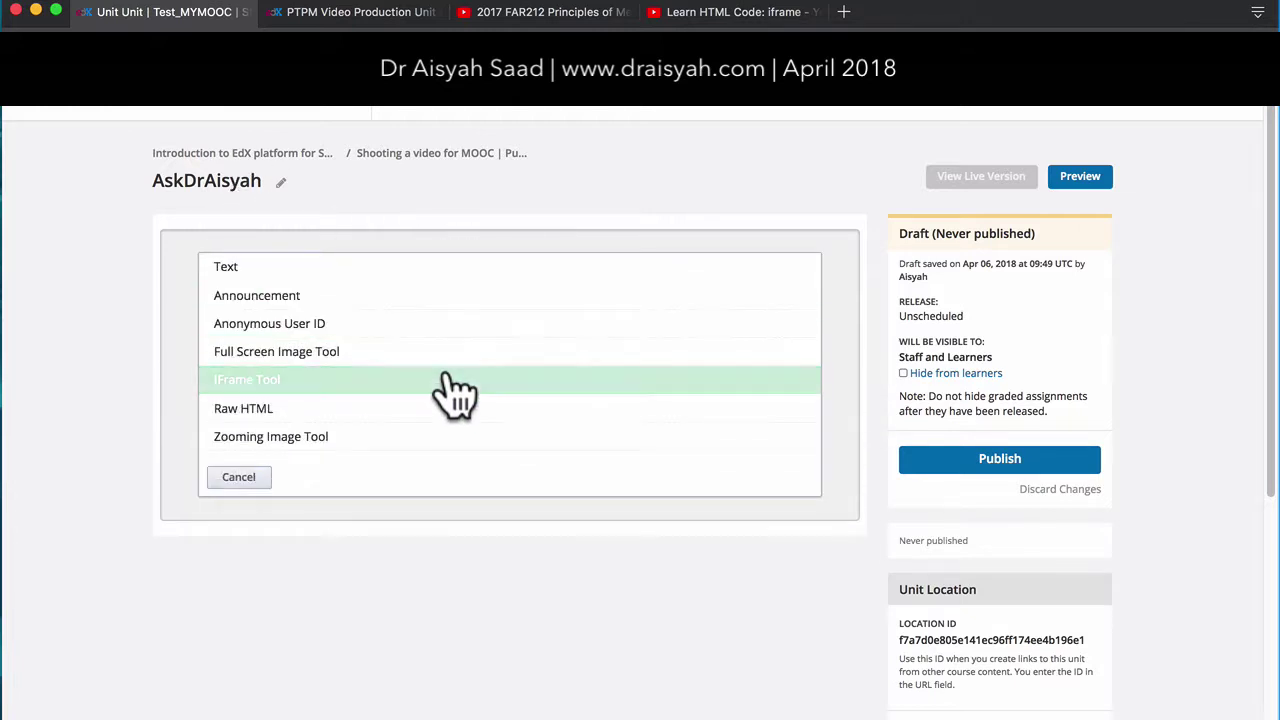
click(457, 395)
scroll(615, 550, down, 6)
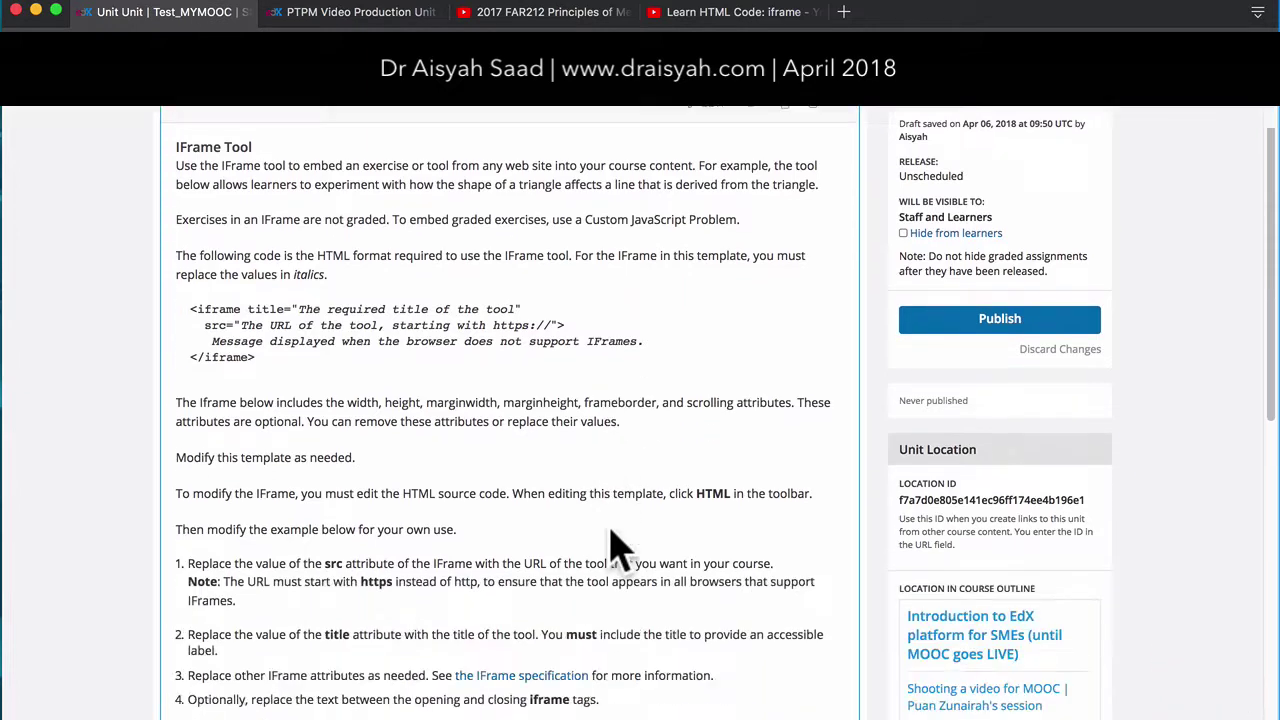
scroll(600, 540, up, 2)
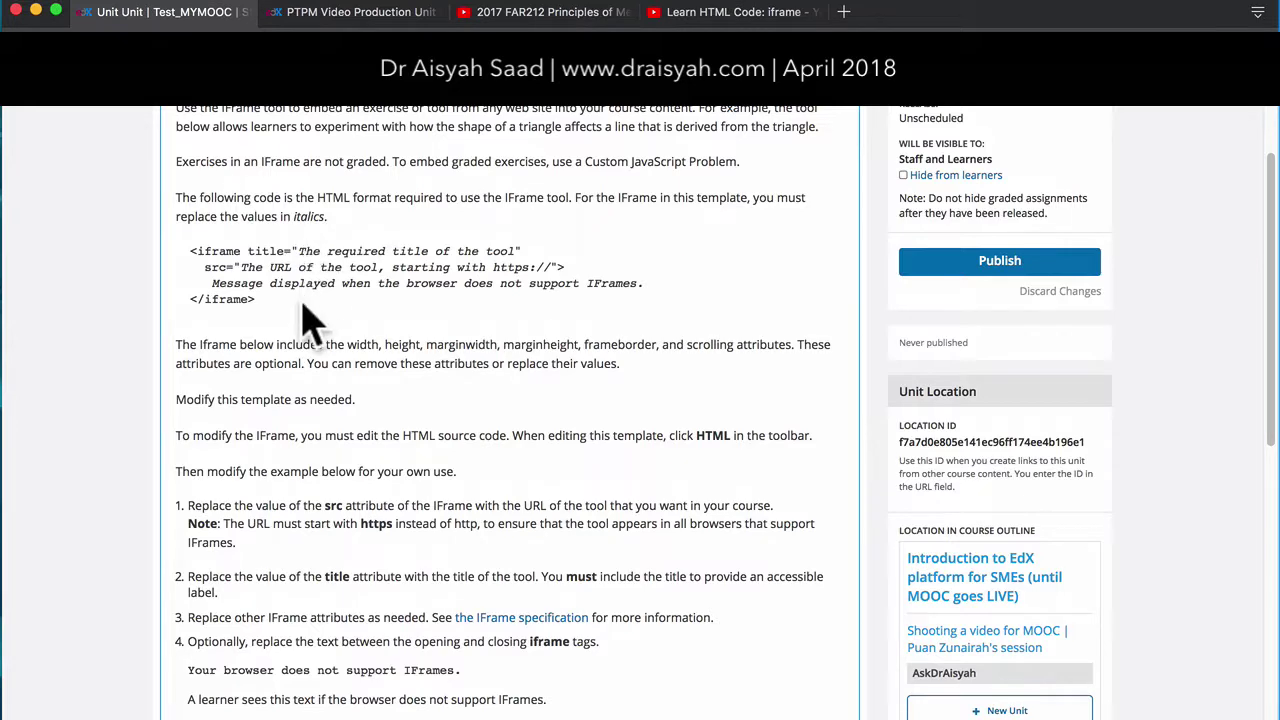
scroll(310, 320, up, 4)
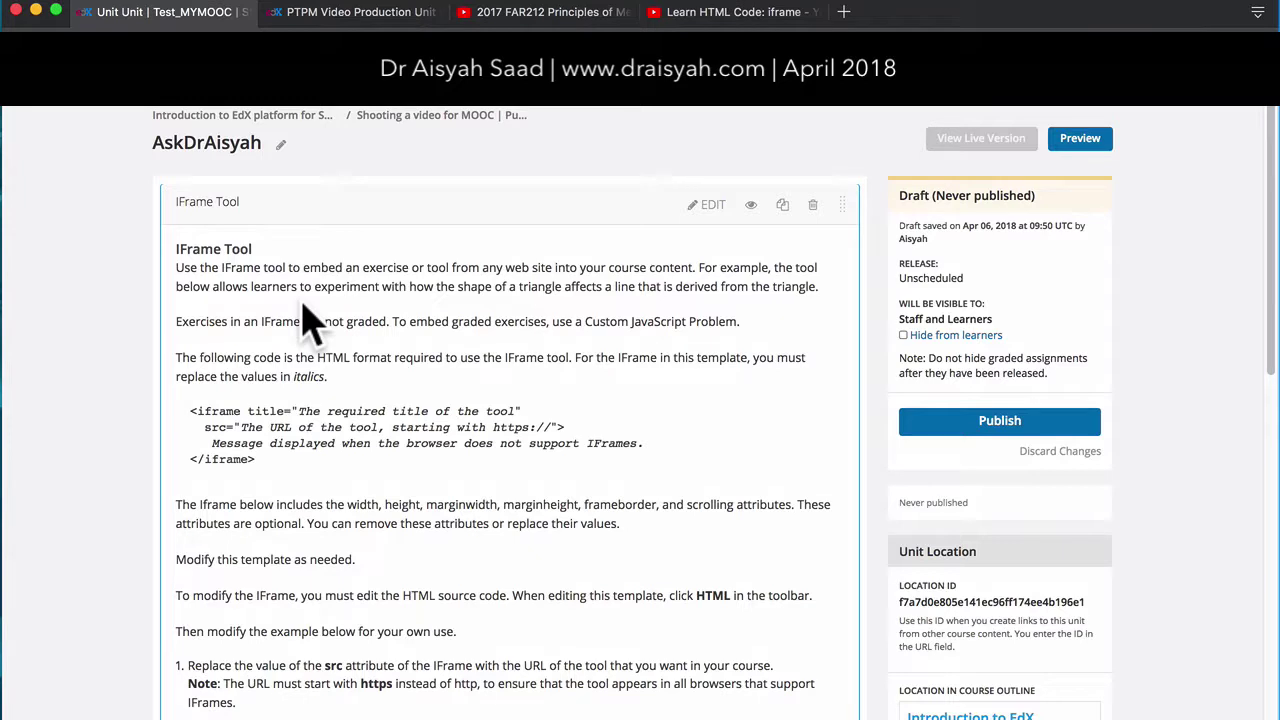
click(363, 13)
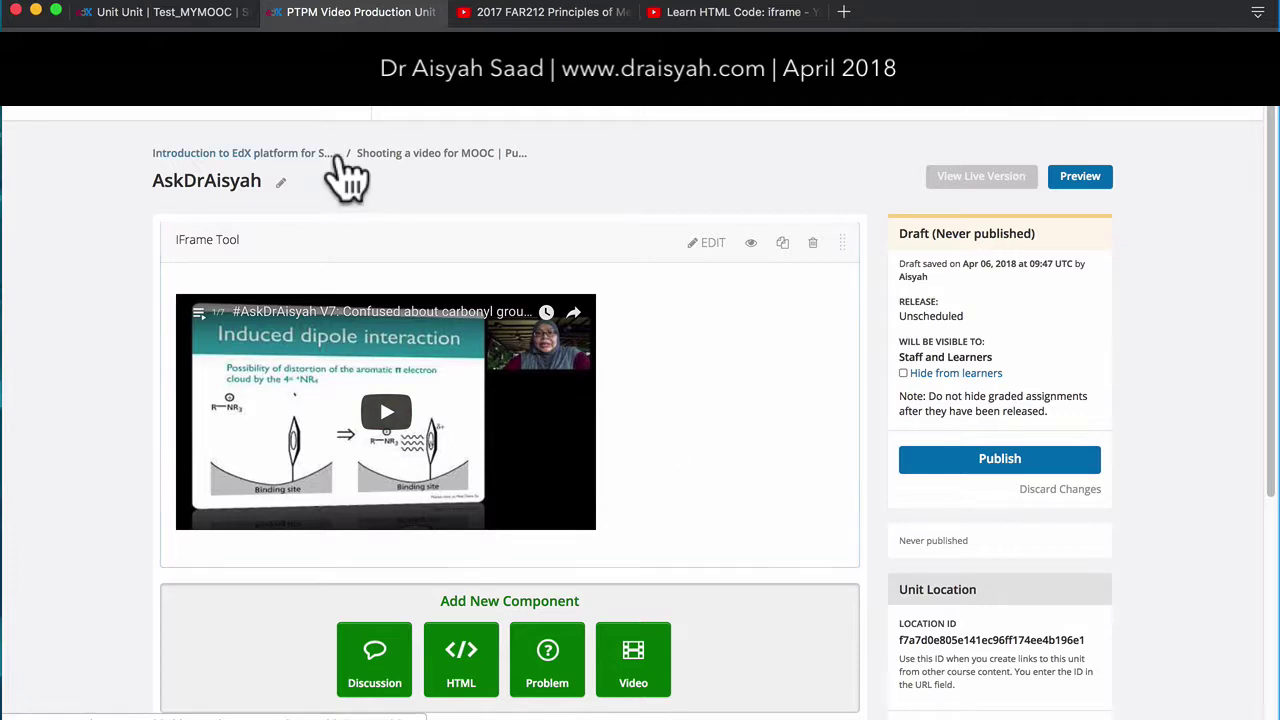
click(190, 18)
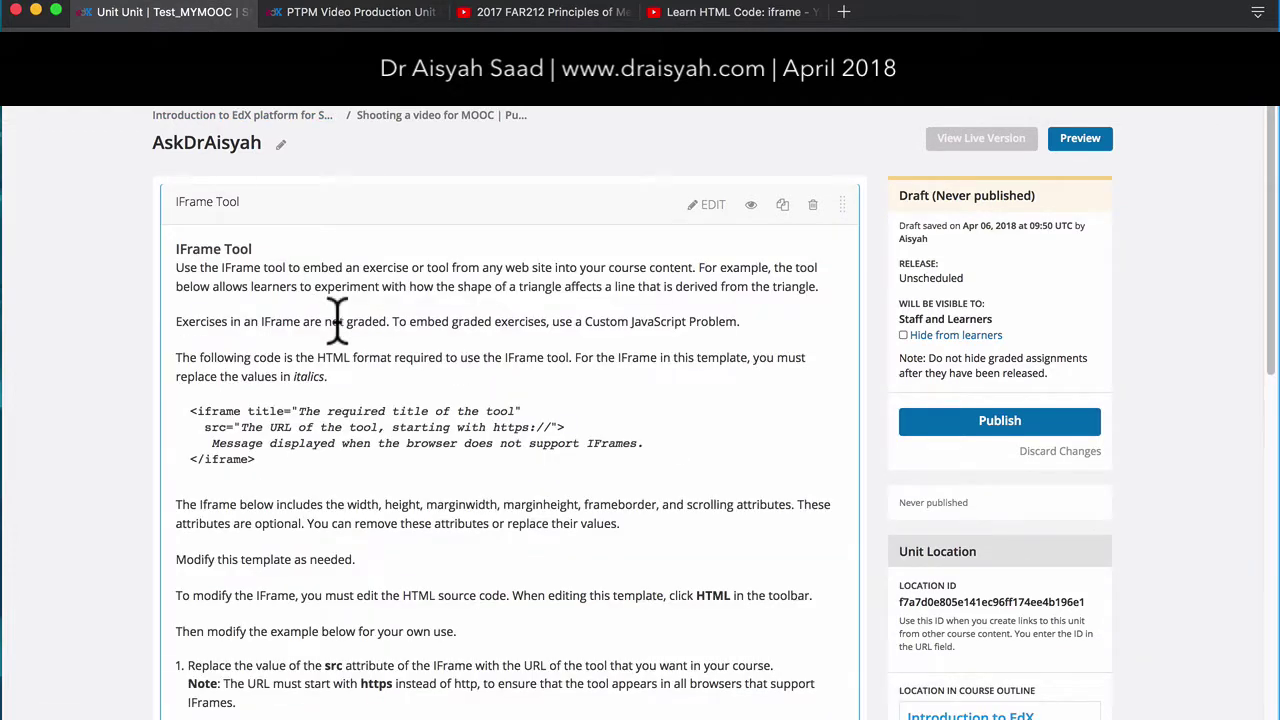
Delete the IFrame Tool's intro paragraphs, remaining explanation and sample triangle iframe
click(713, 207)
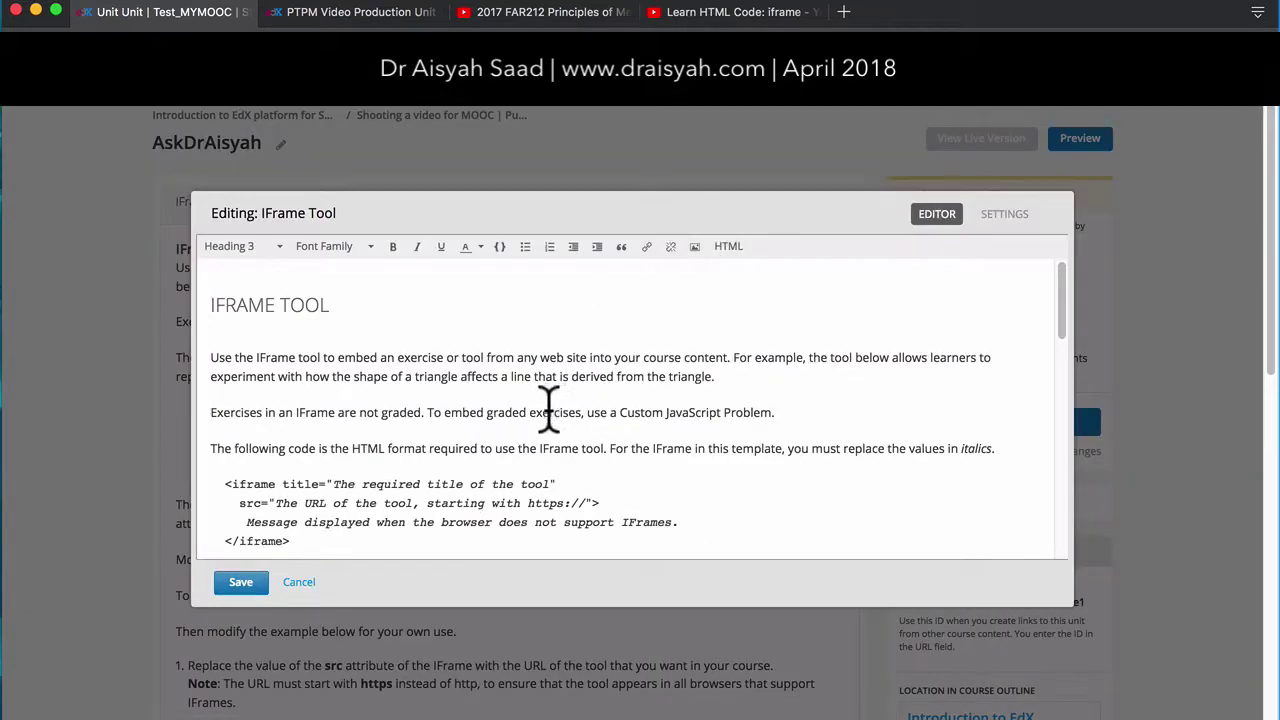
drag(995, 450, 211, 296)
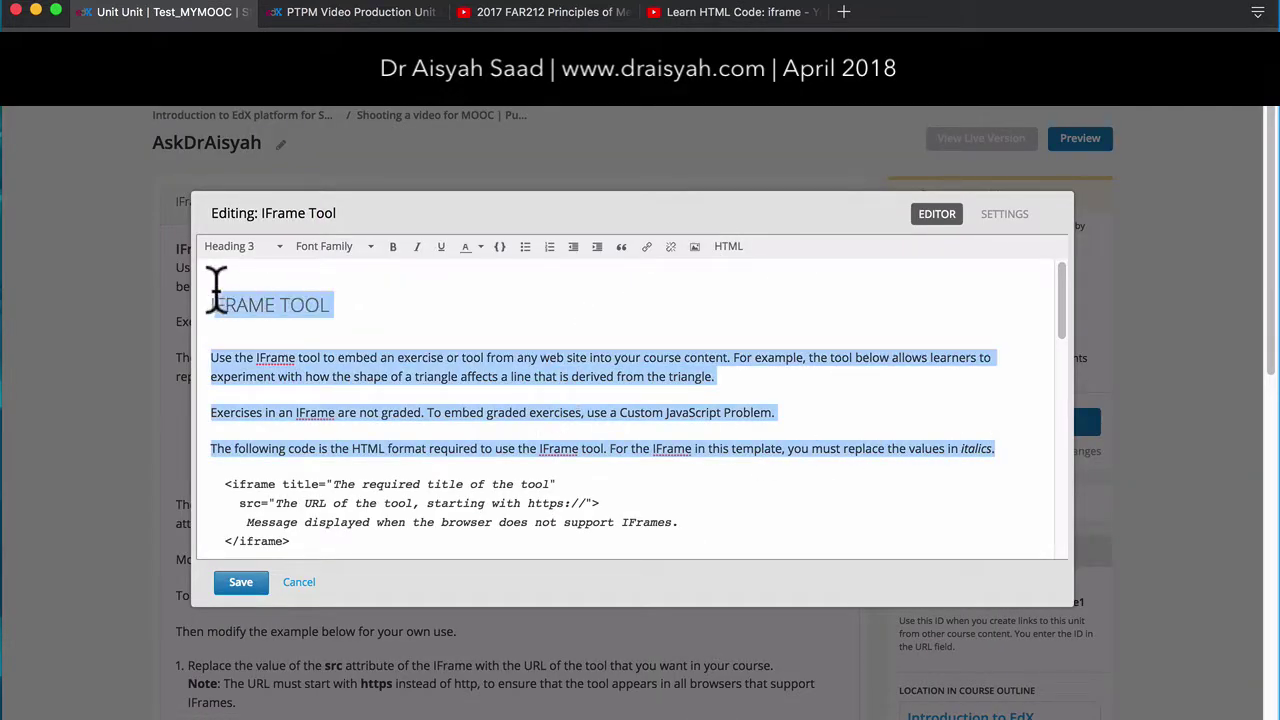
key(BackSpace)
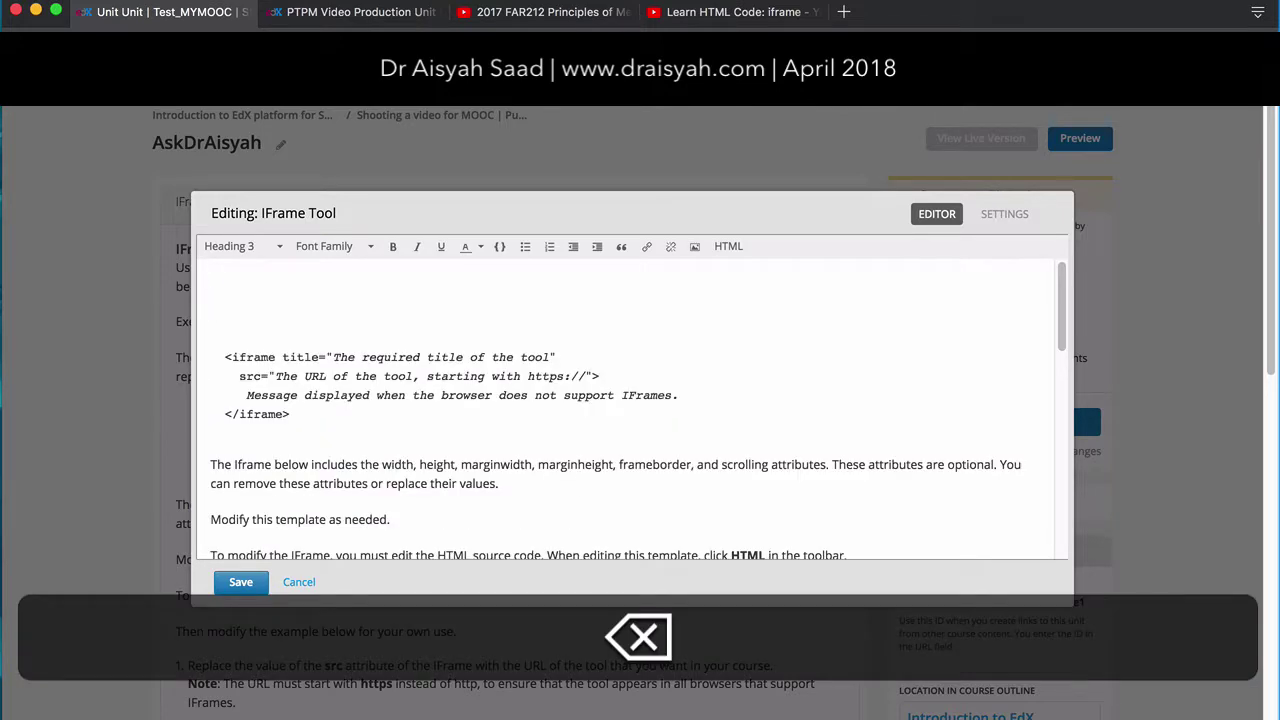
click(210, 462)
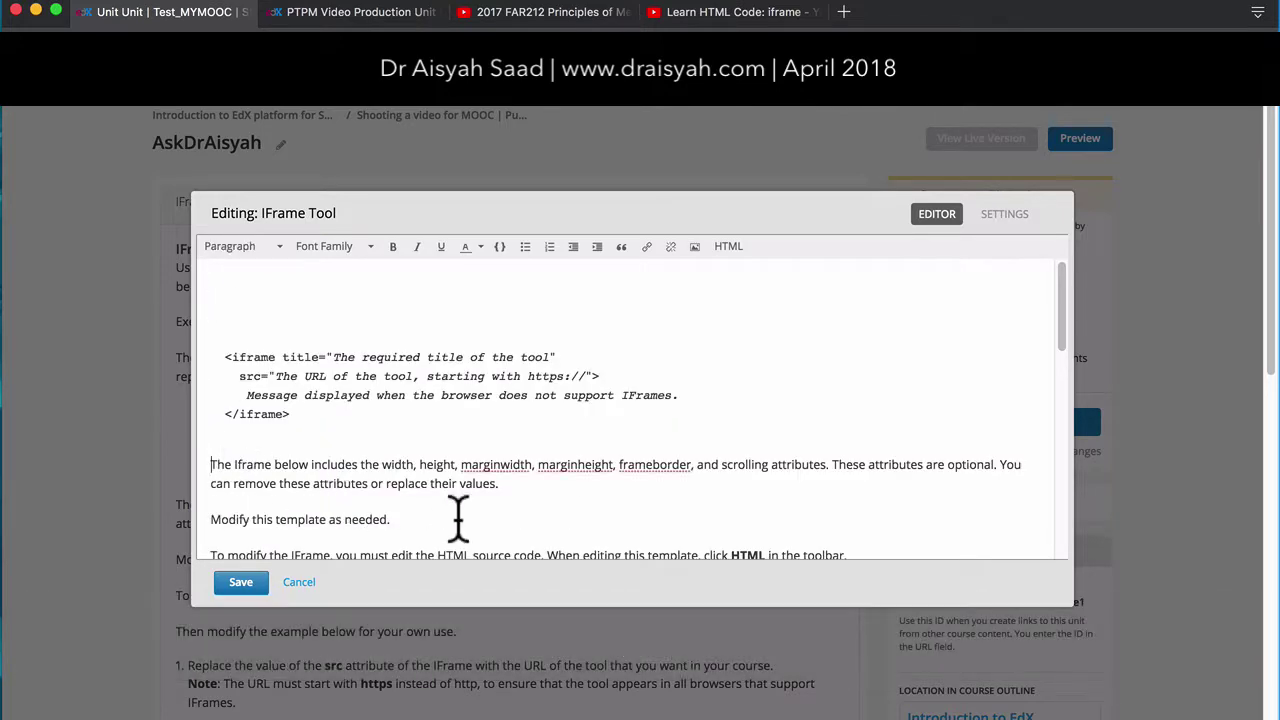
scroll(534, 537, down, 10)
key(shift+BackSpace)
key(shift+BackSpace)
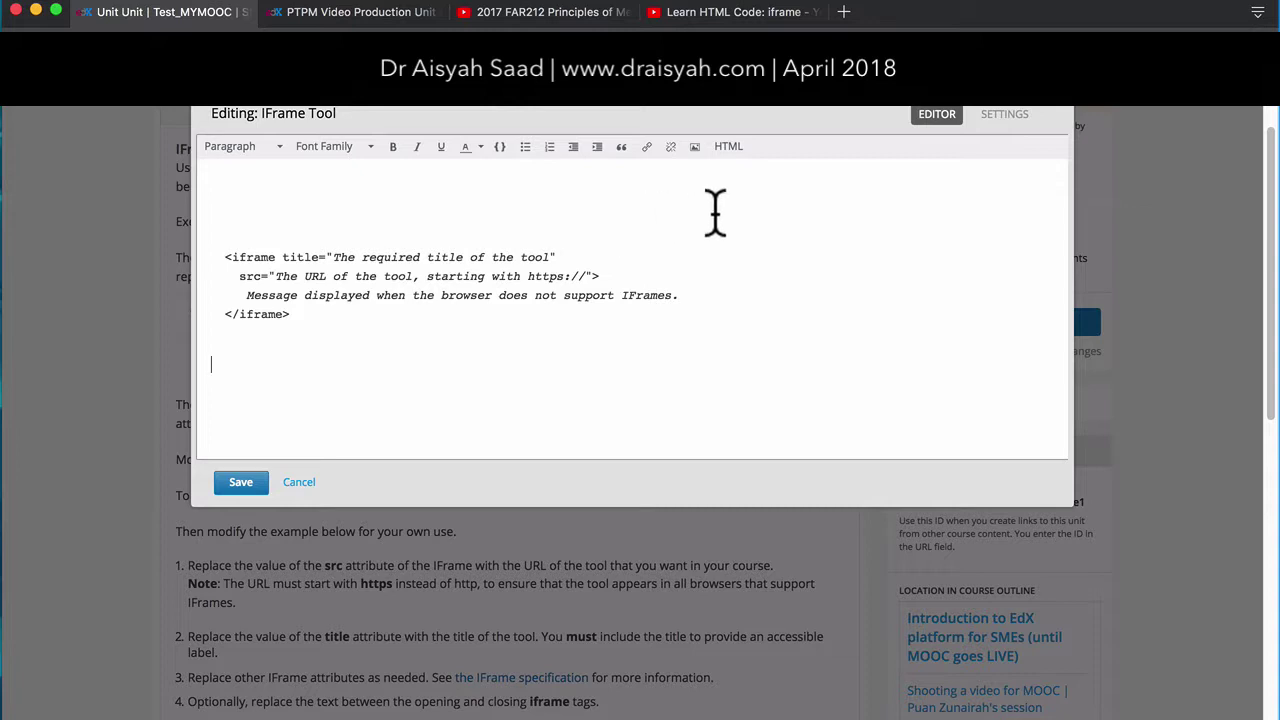
In the component's HTML source, delete the empty h3 heading line
click(733, 150)
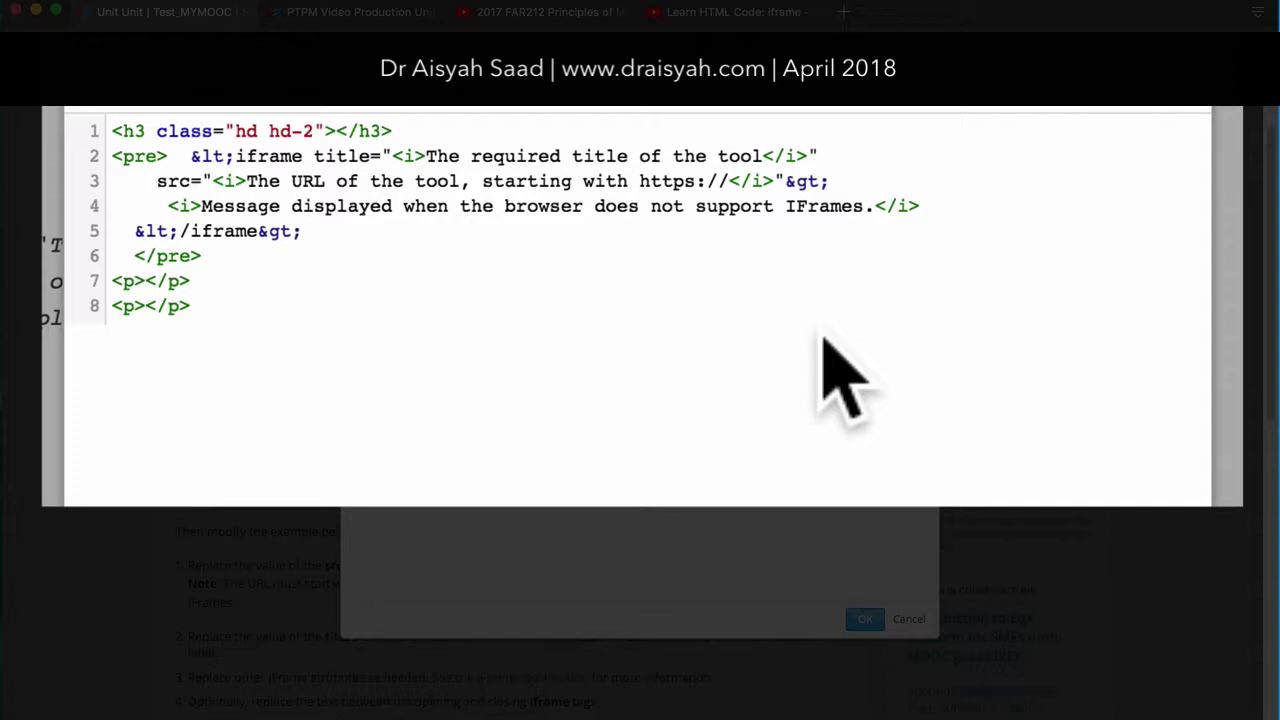
triple_click(413, 135)
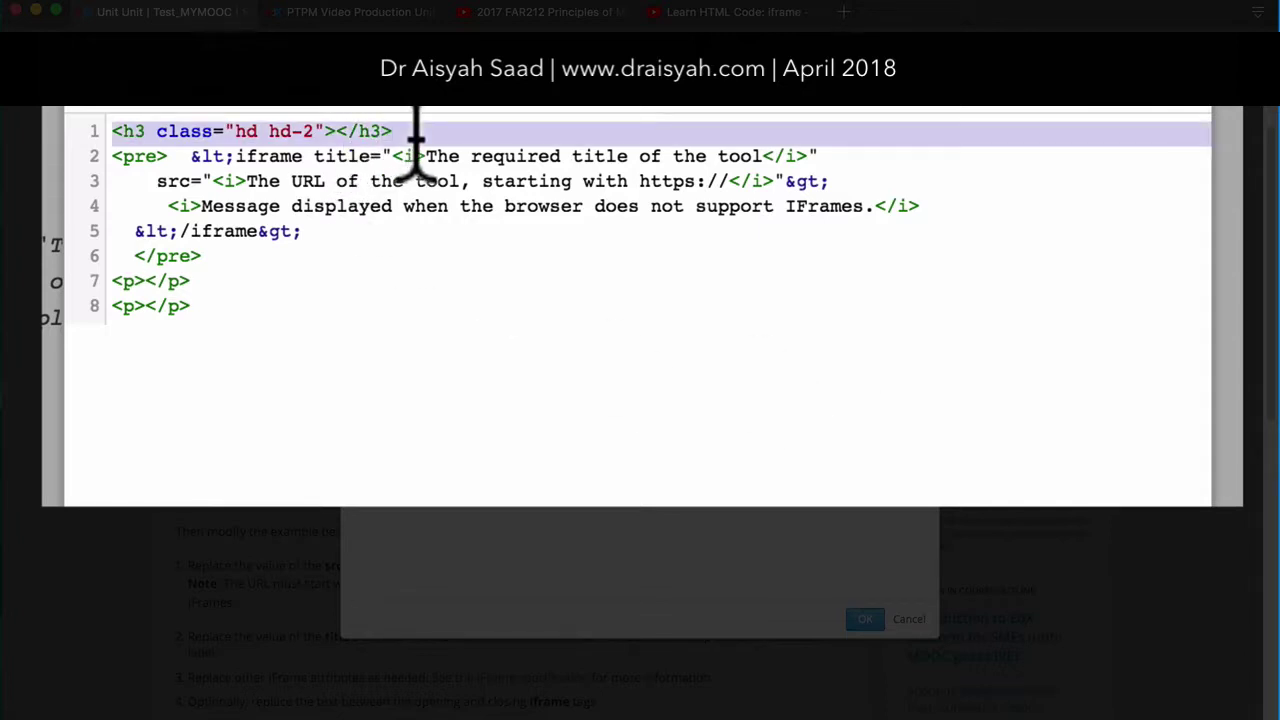
key(BackSpace)
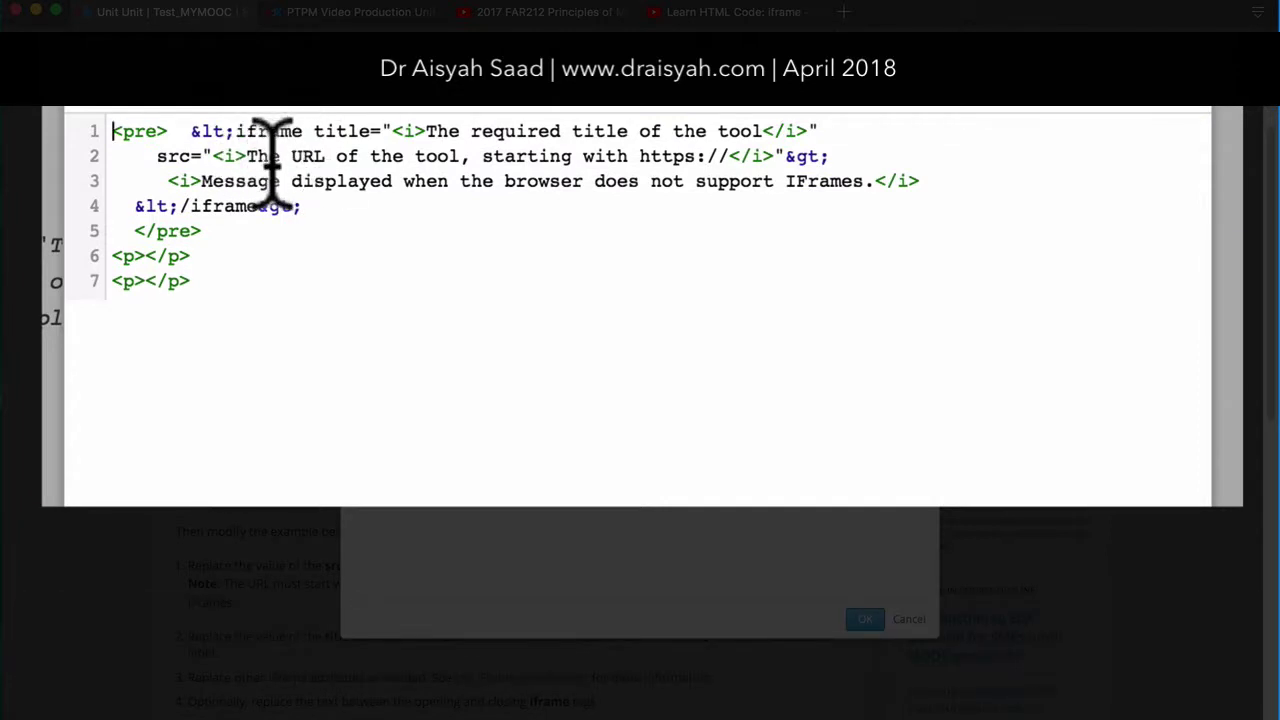
Delete the sample iframe code block spanning lines 1–5
drag(305, 206, 178, 192)
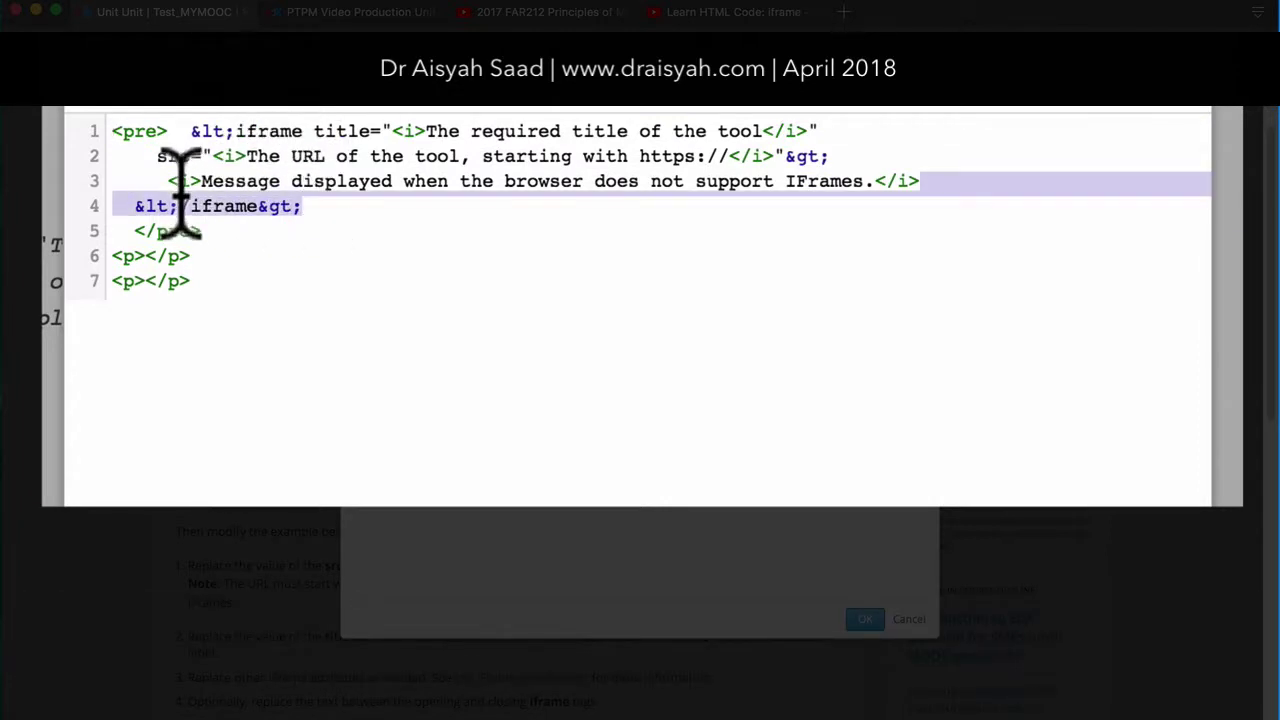
drag(210, 234, 110, 137)
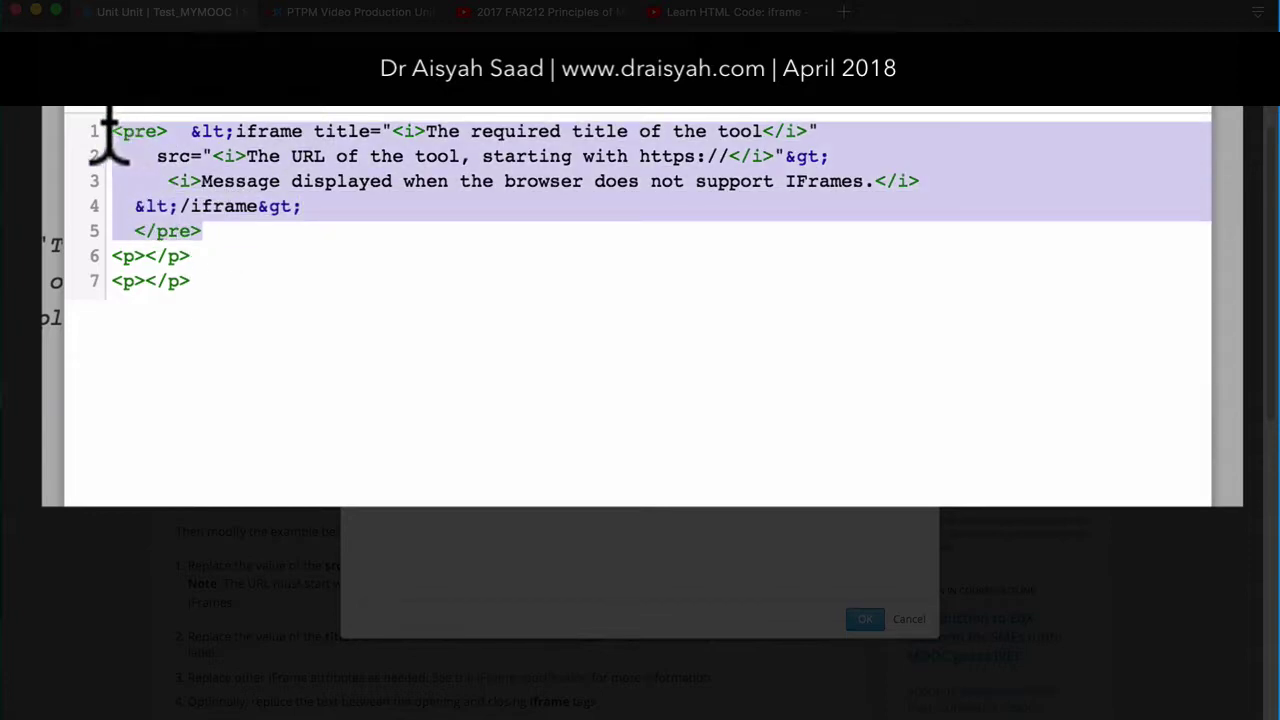
key(BackSpace)
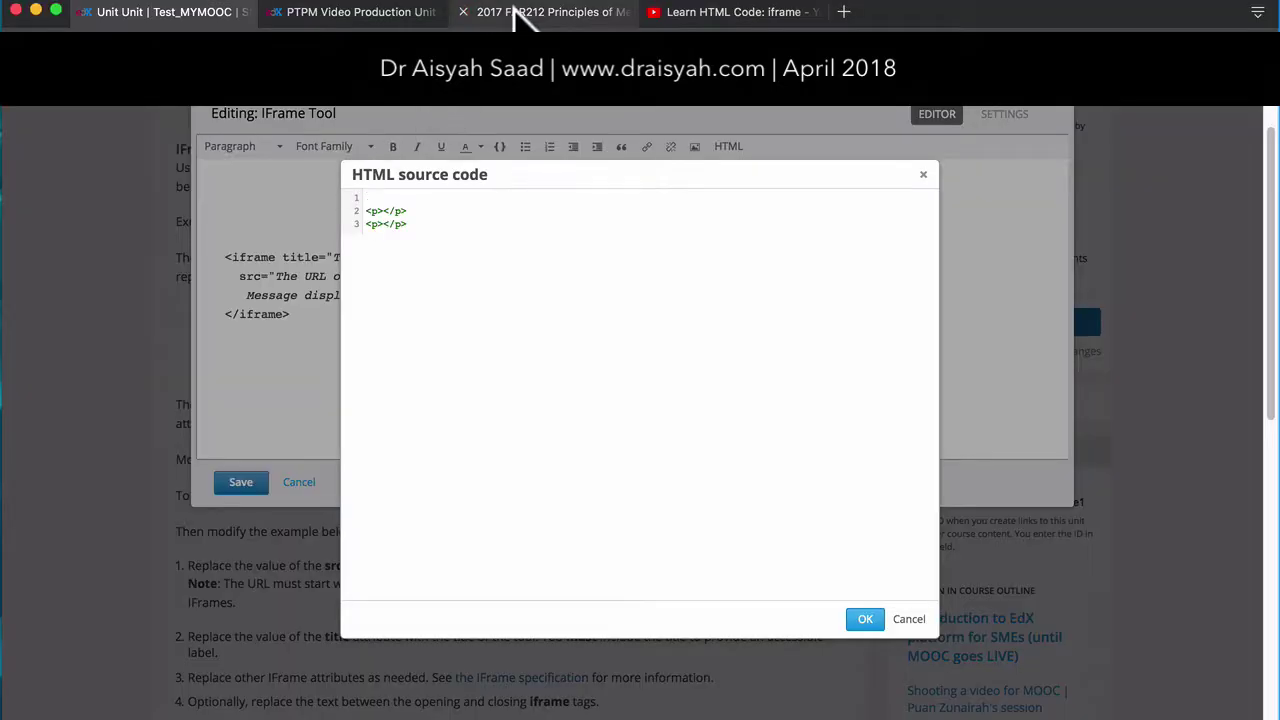
Copy the YouTube embed iframe code of the 2017 FAR212 Principles of Medicinal Chemistry playlist
click(520, 14)
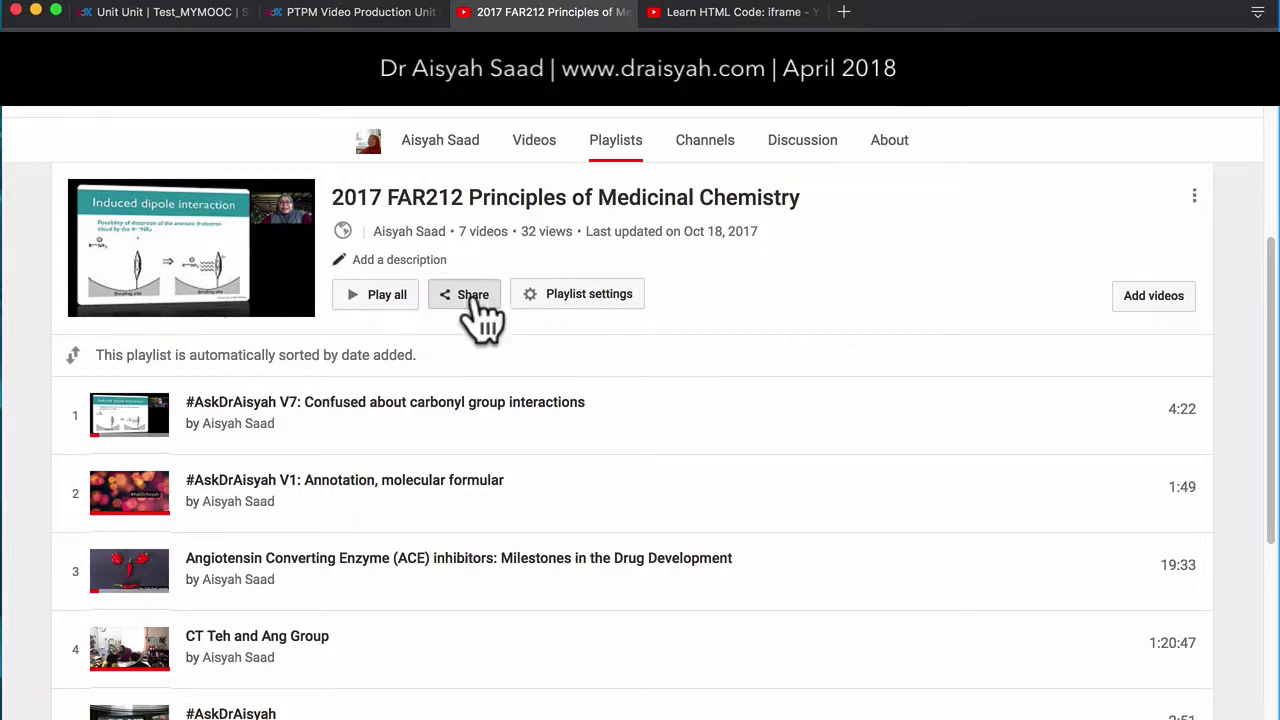
click(474, 294)
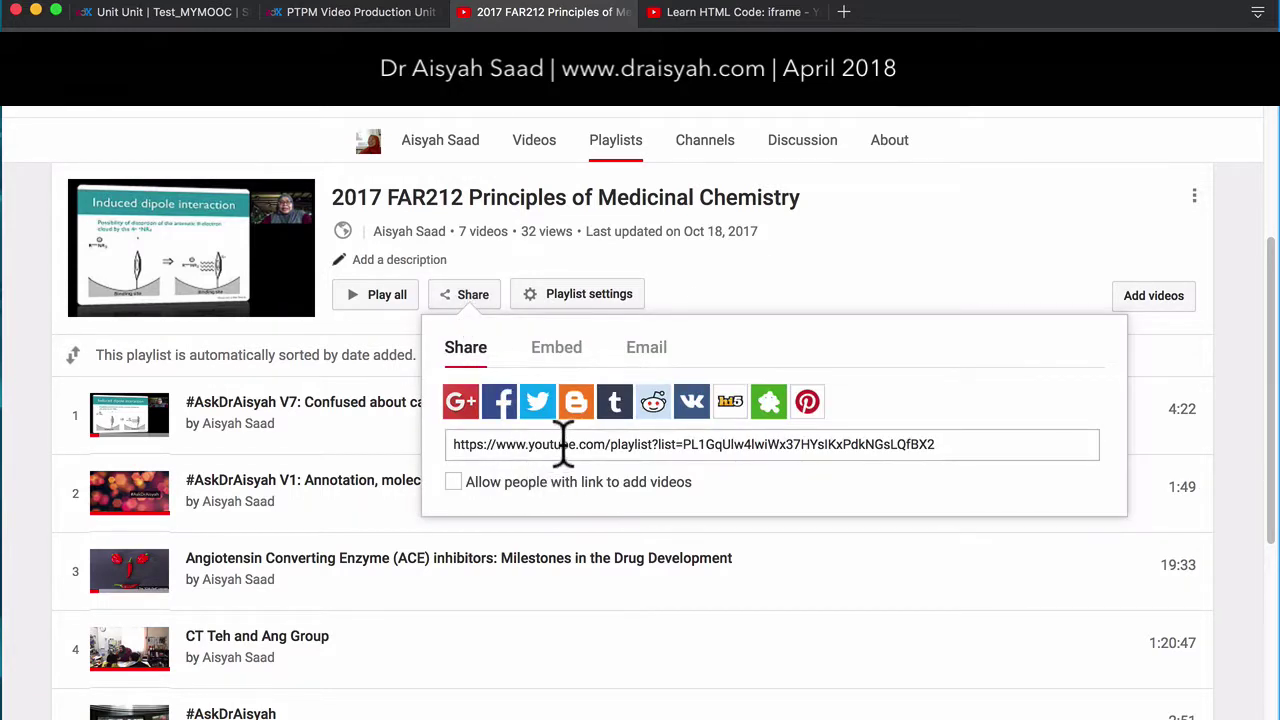
click(552, 360)
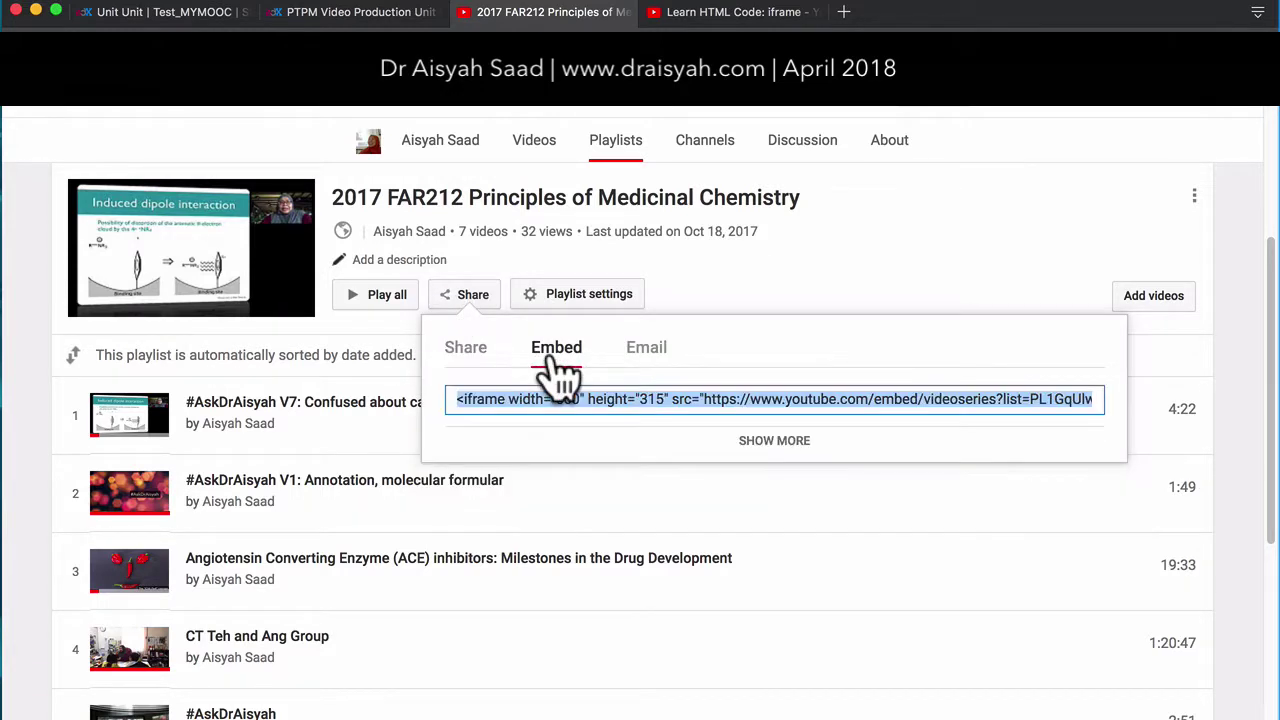
click(545, 400)
key(super+c)
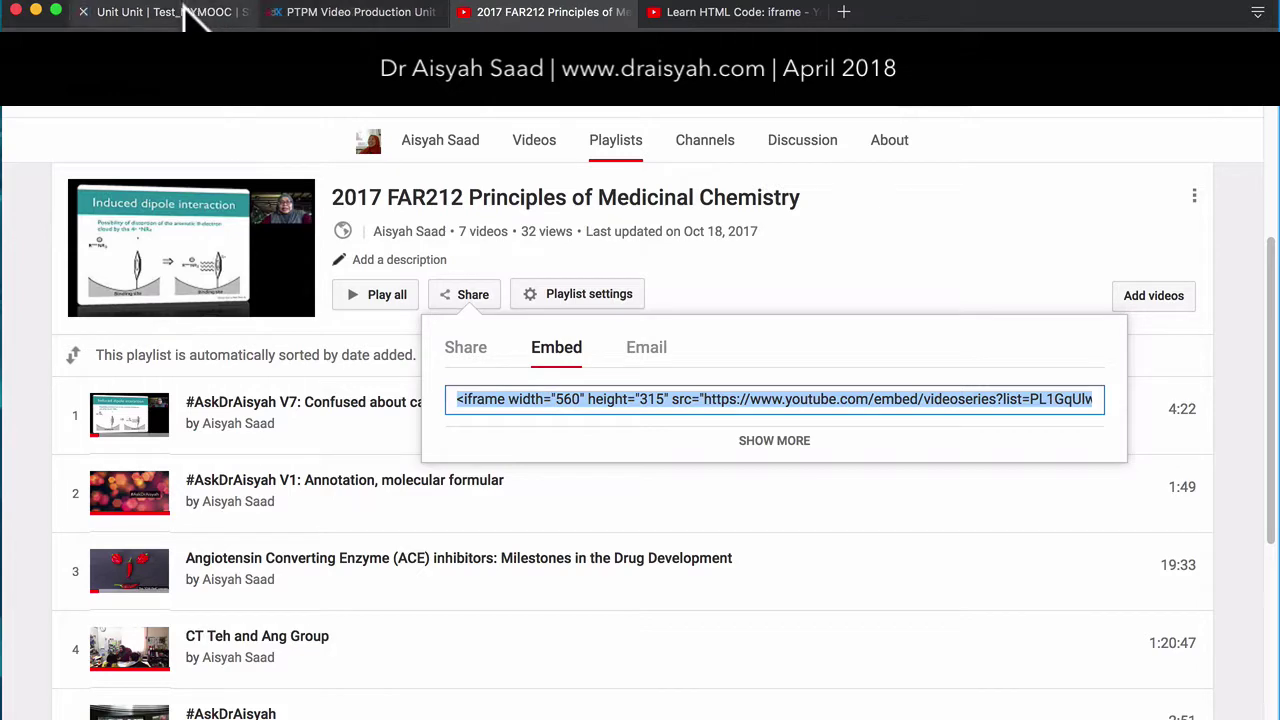
click(220, 12)
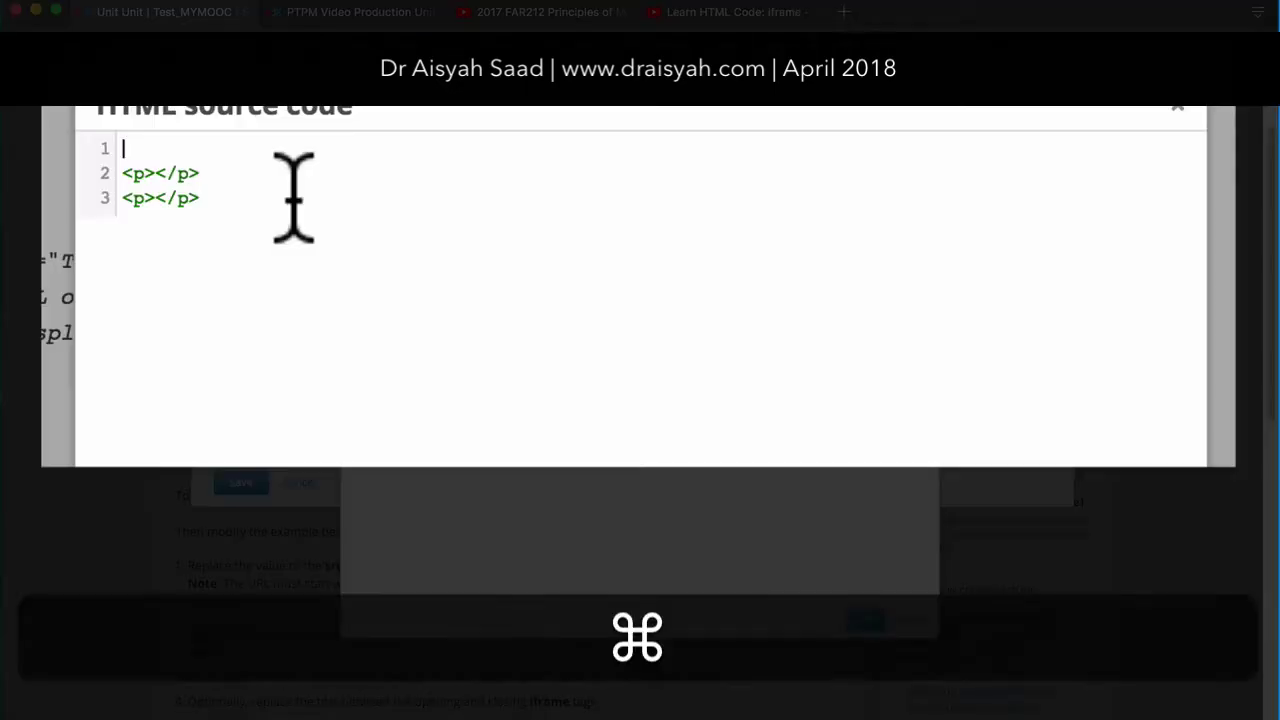
Paste the playlist embed code and put the closing </iframe> tag on its own line
key(super+v)
click(300, 204)
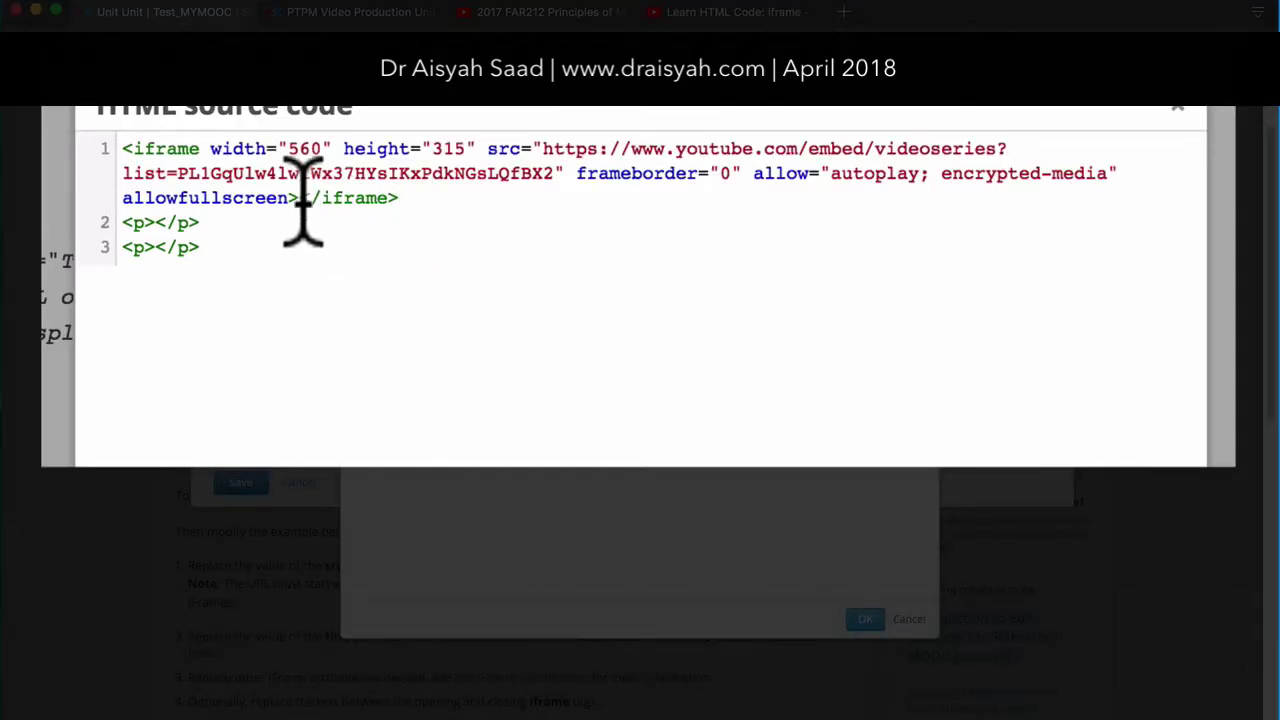
key(Return)
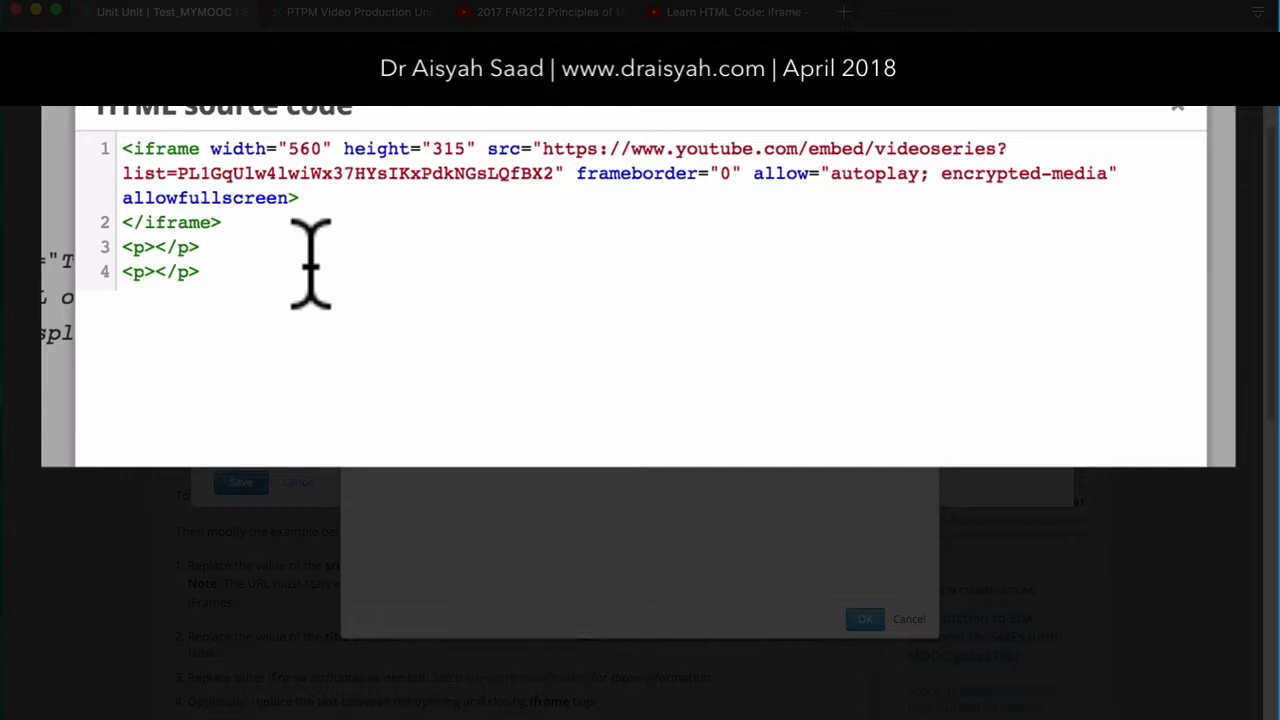
Add the attribute title="Ask Dr Aisyah" to the iframe before width
click(210, 148)
text(title)
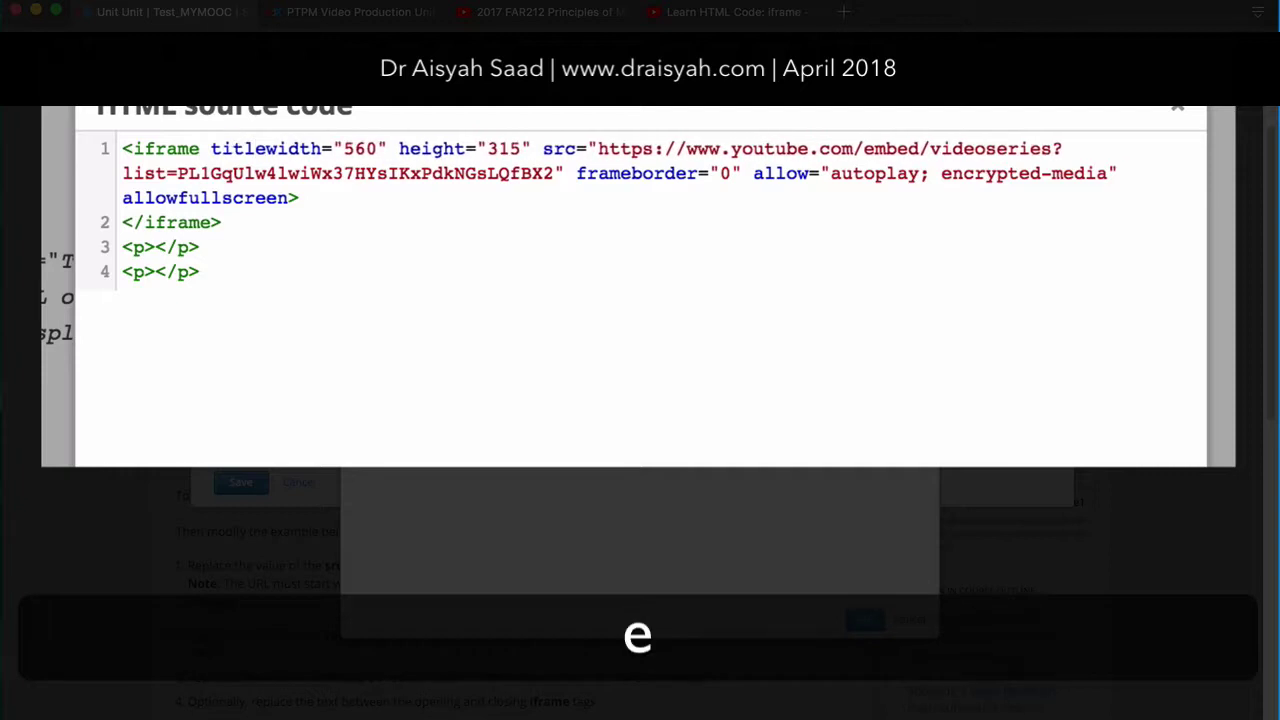
text(=)
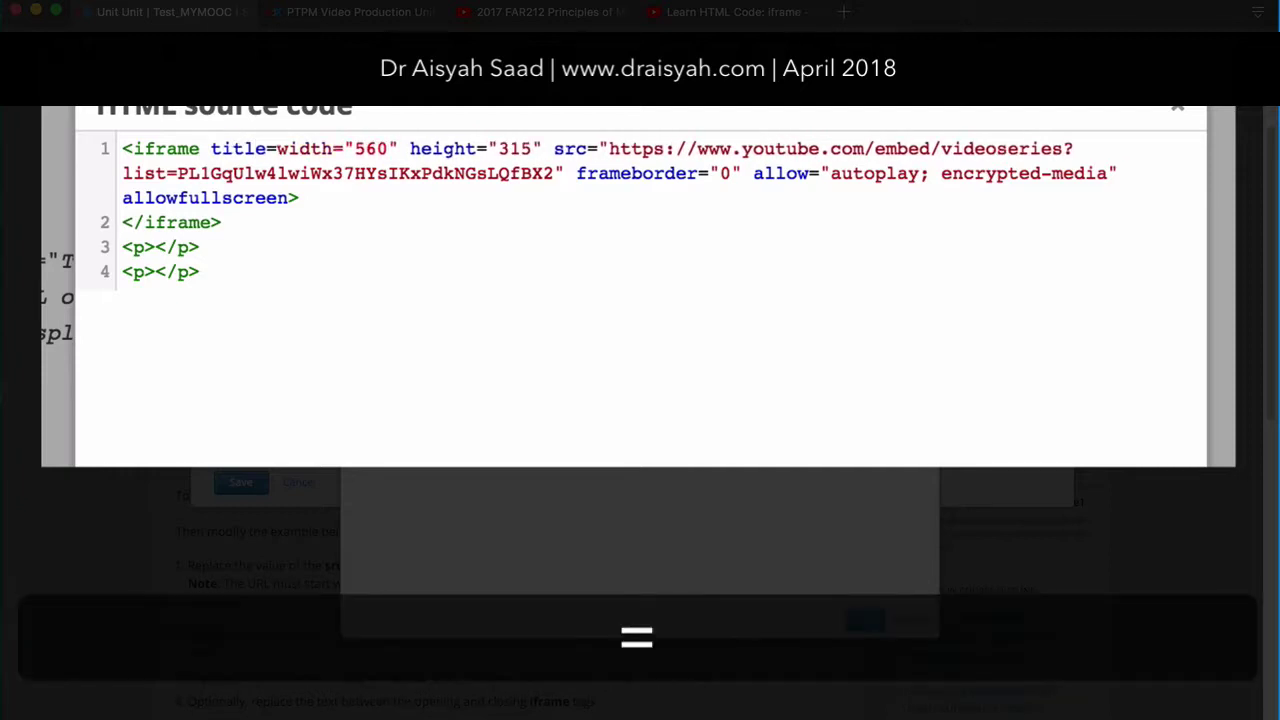
text("")
key(Left)
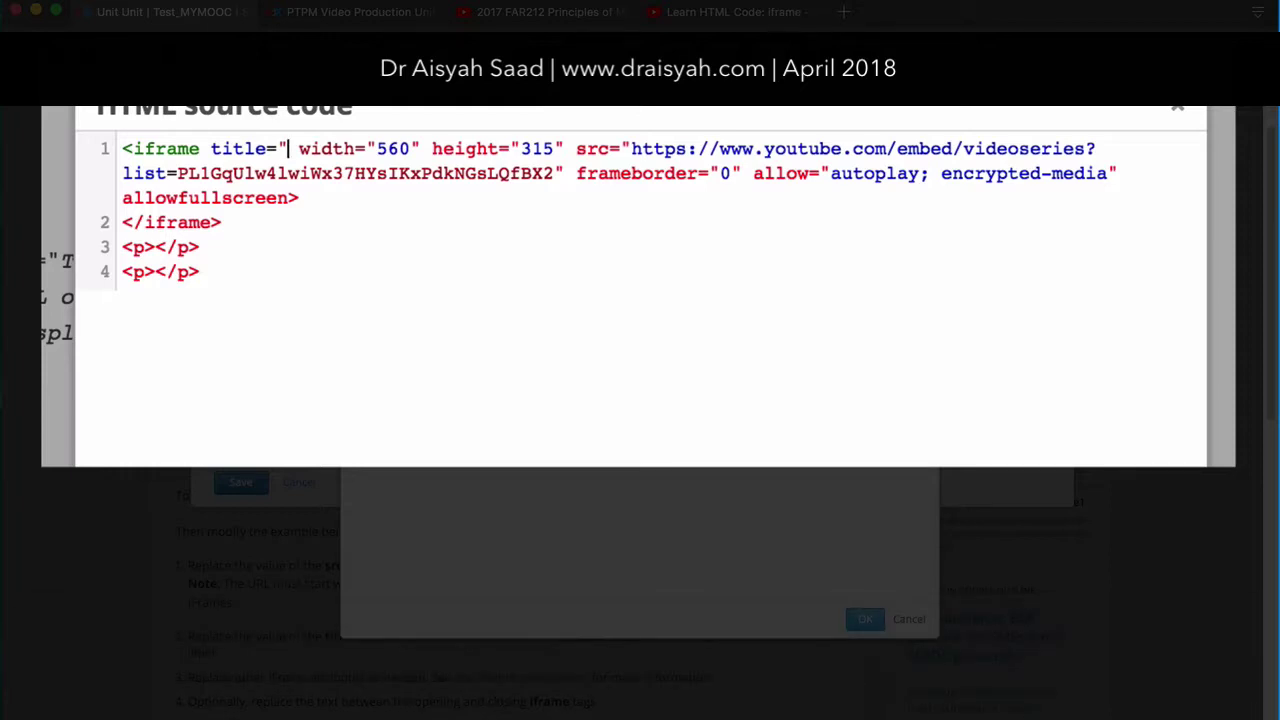
text(Dr)
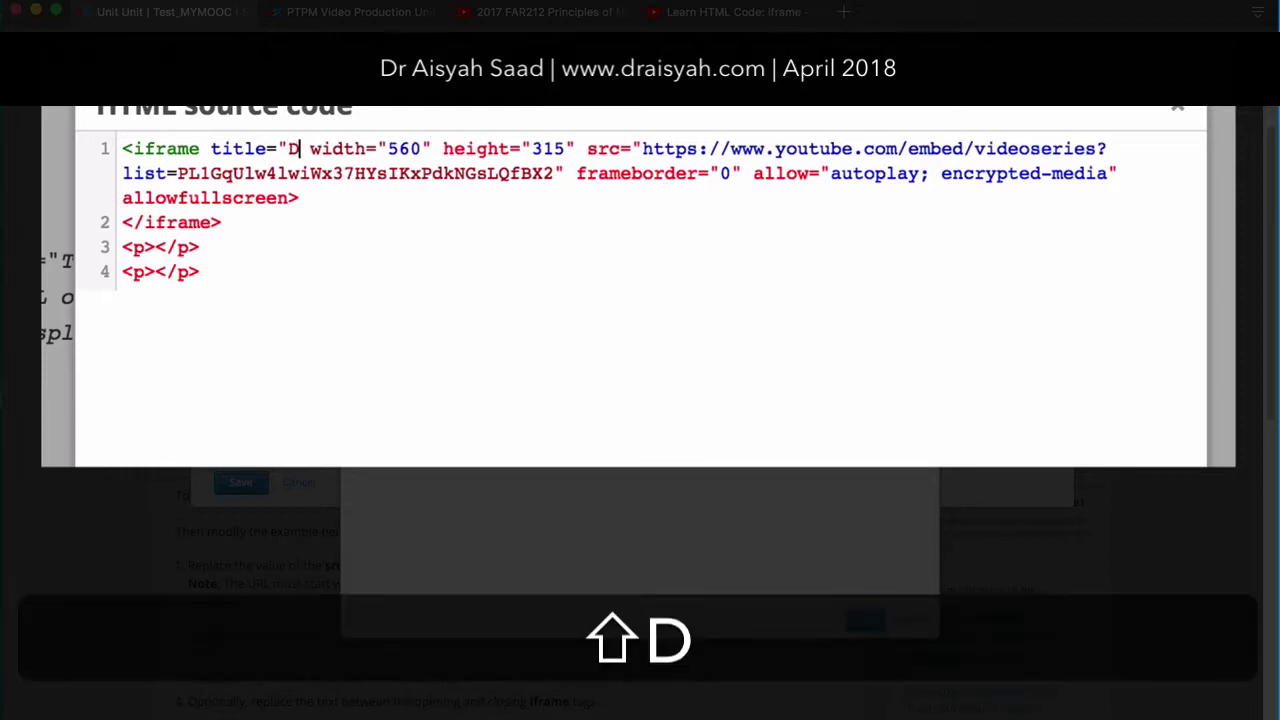
key(BackSpace)
key(BackSpace)
text(AskDr)
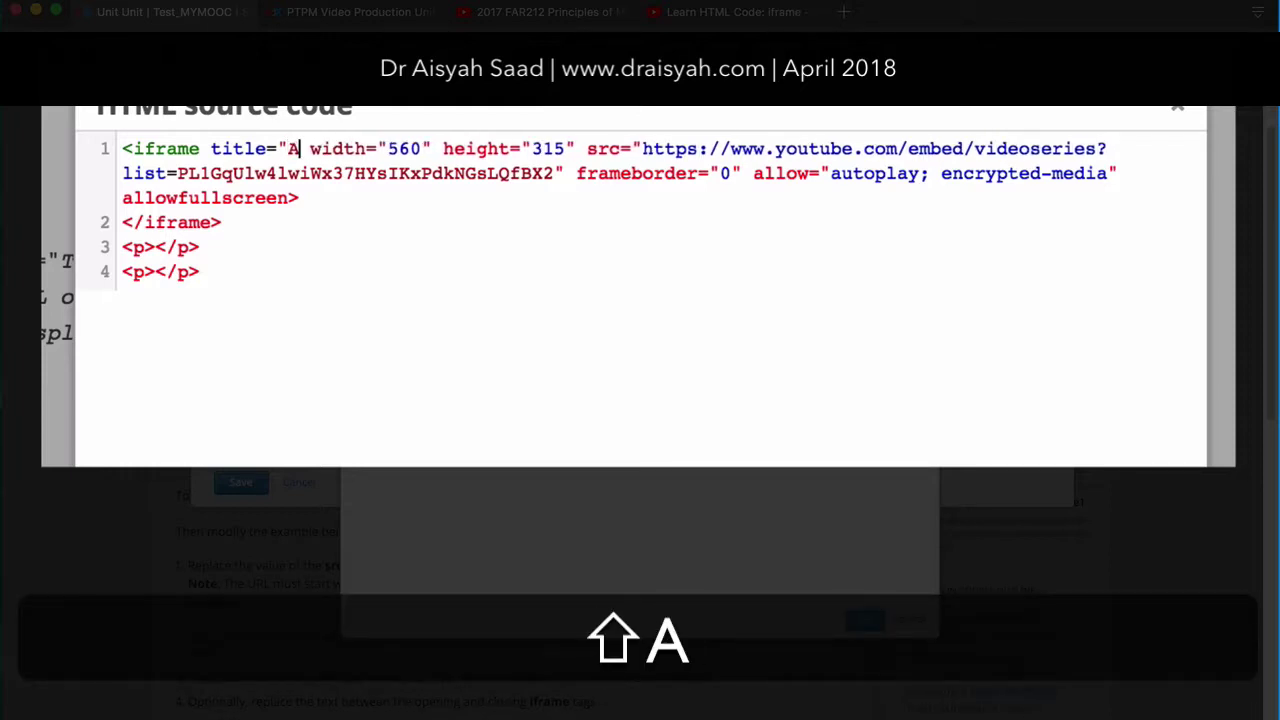
key(BackSpace)
key(BackSpace)
text(Dr )
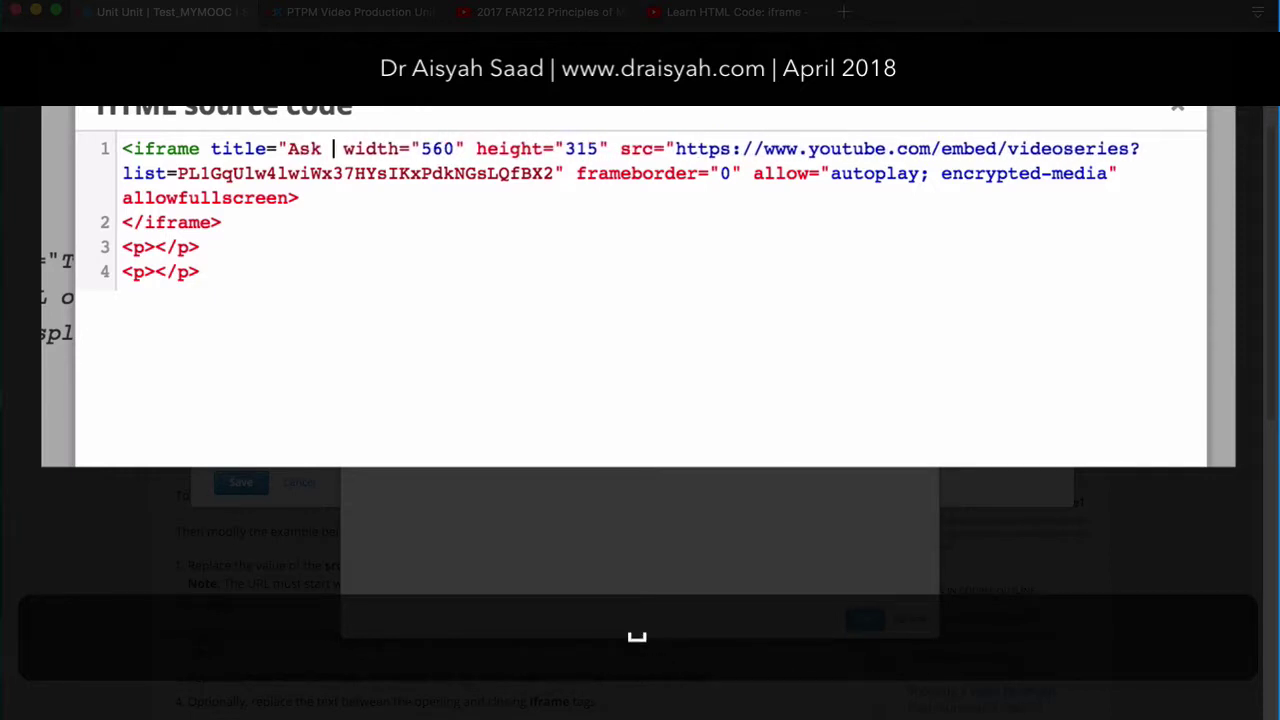
text(Aisyah")
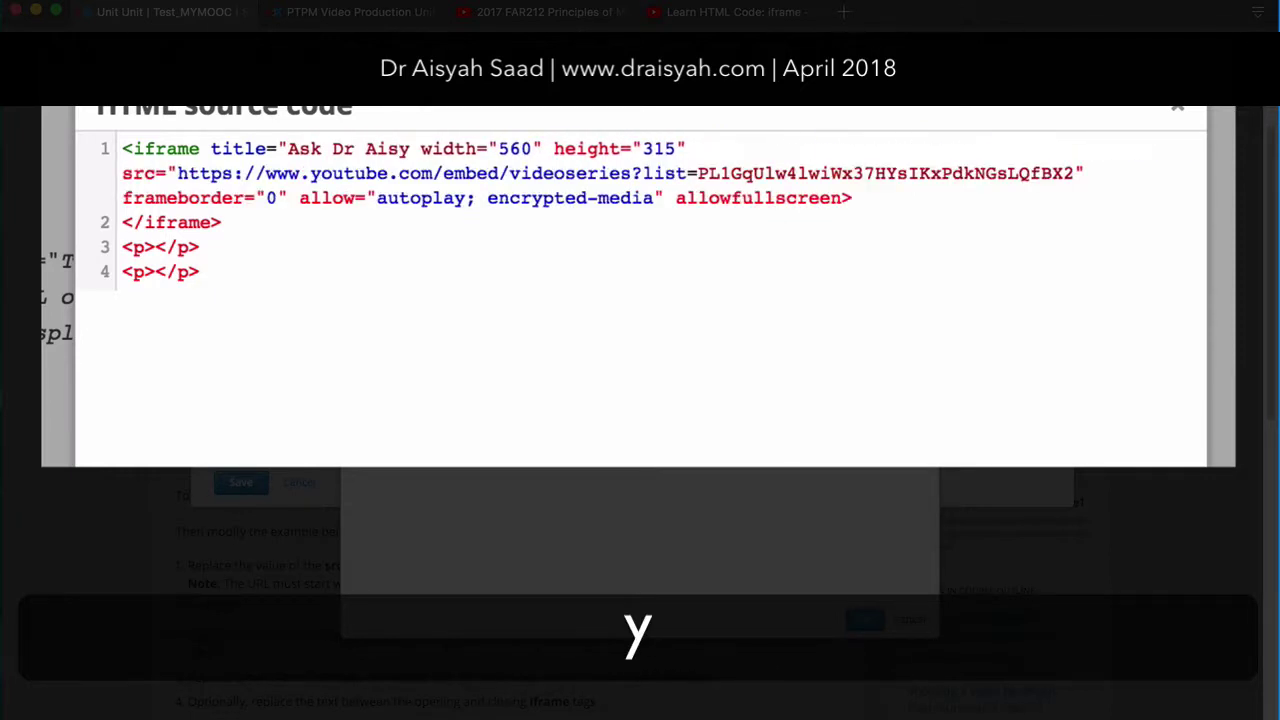
key(Right)
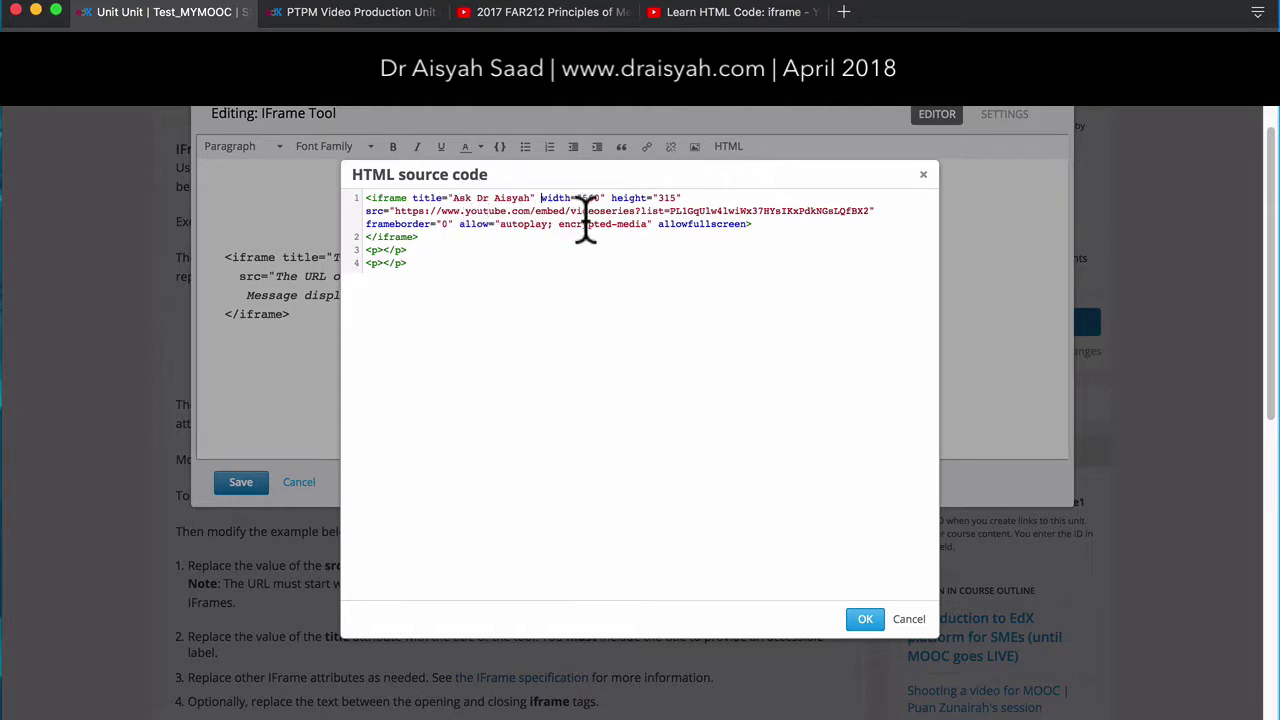
Apply the iframe code so the playlist player renders, then reopen the HTML source
click(866, 620)
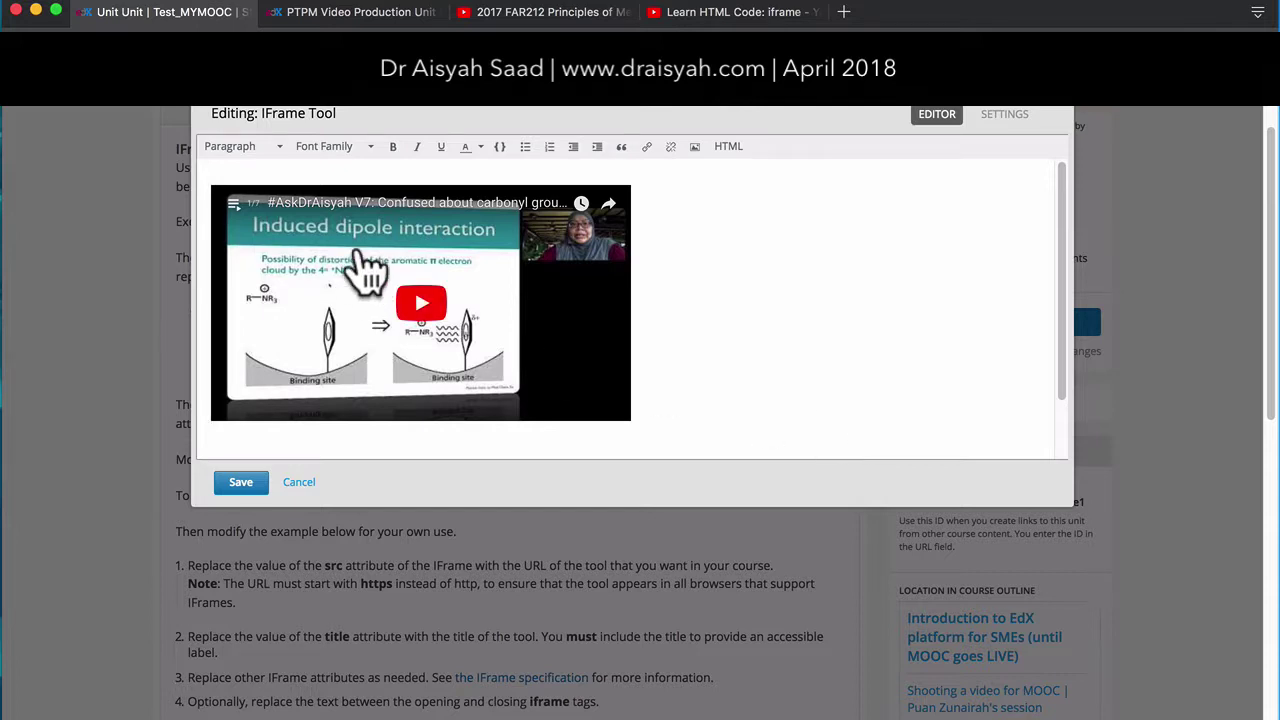
click(730, 148)
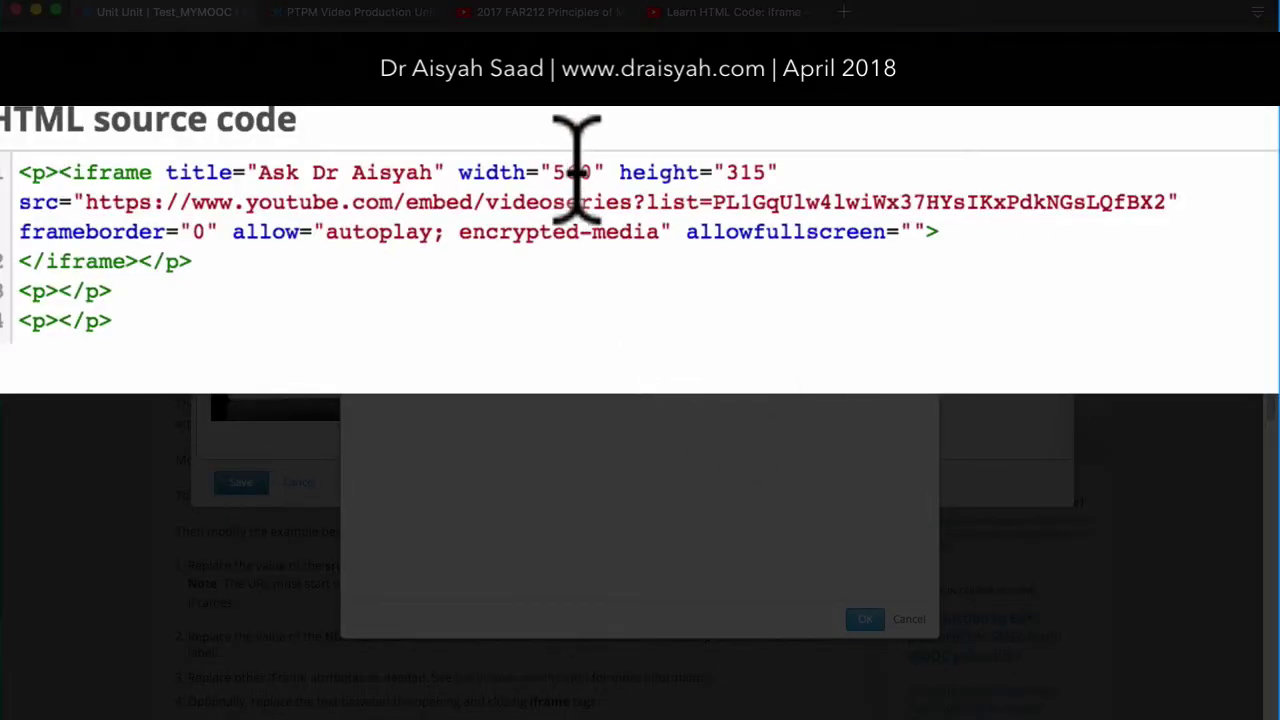
Change the iframe width from 560 to 800 and height from 315 to 400, and apply
click(580, 172)
key(BackSpace)
key(BackSpace)
text(800)
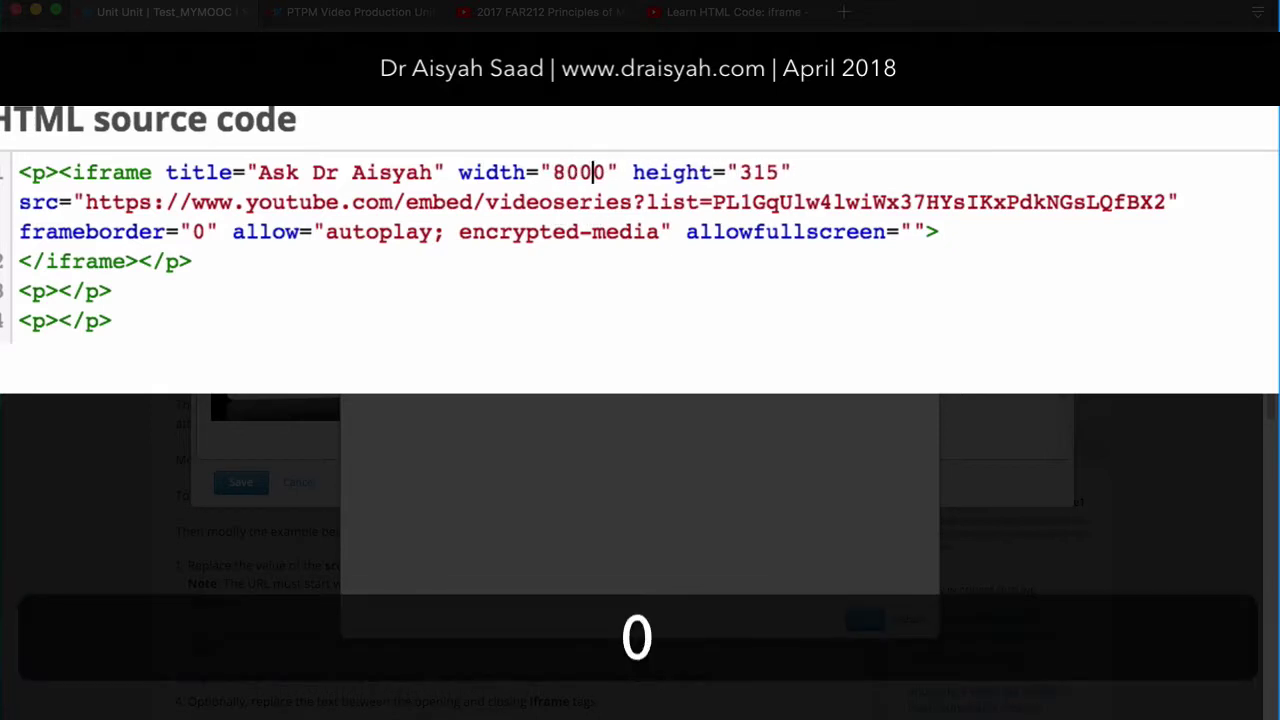
key(BackSpace)
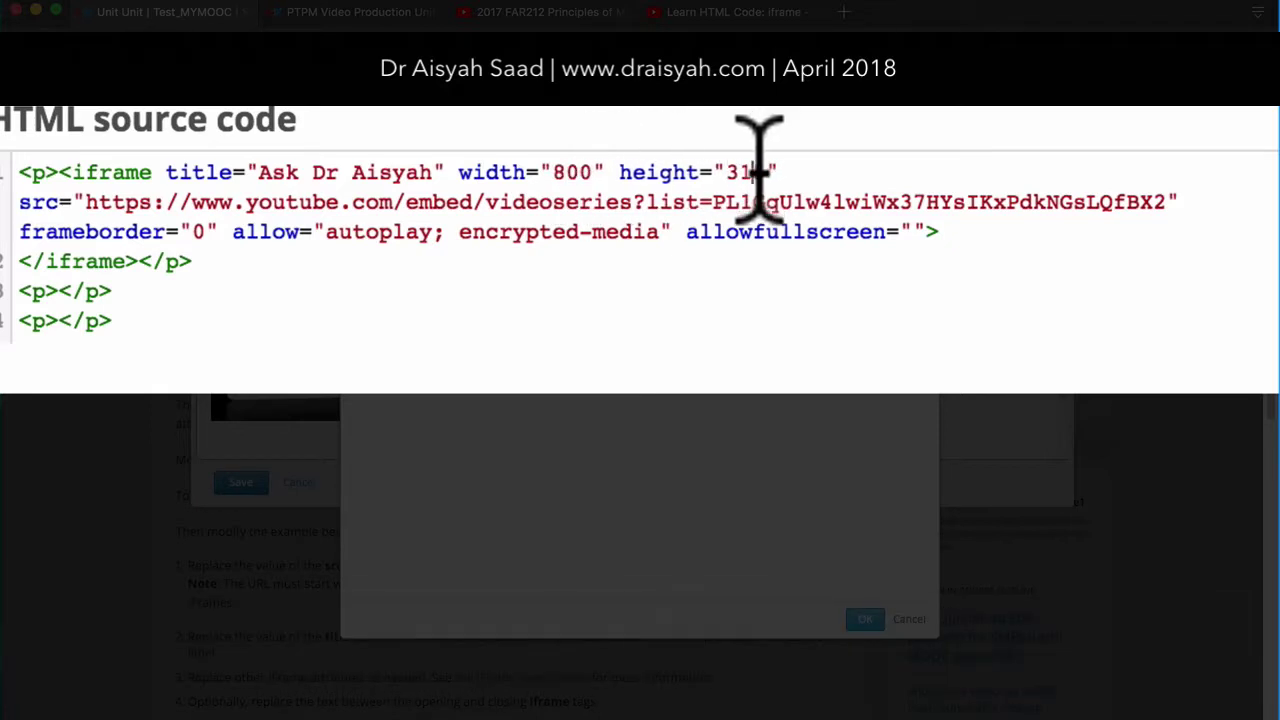
key(Right)
key(BackSpace)
key(BackSpace)
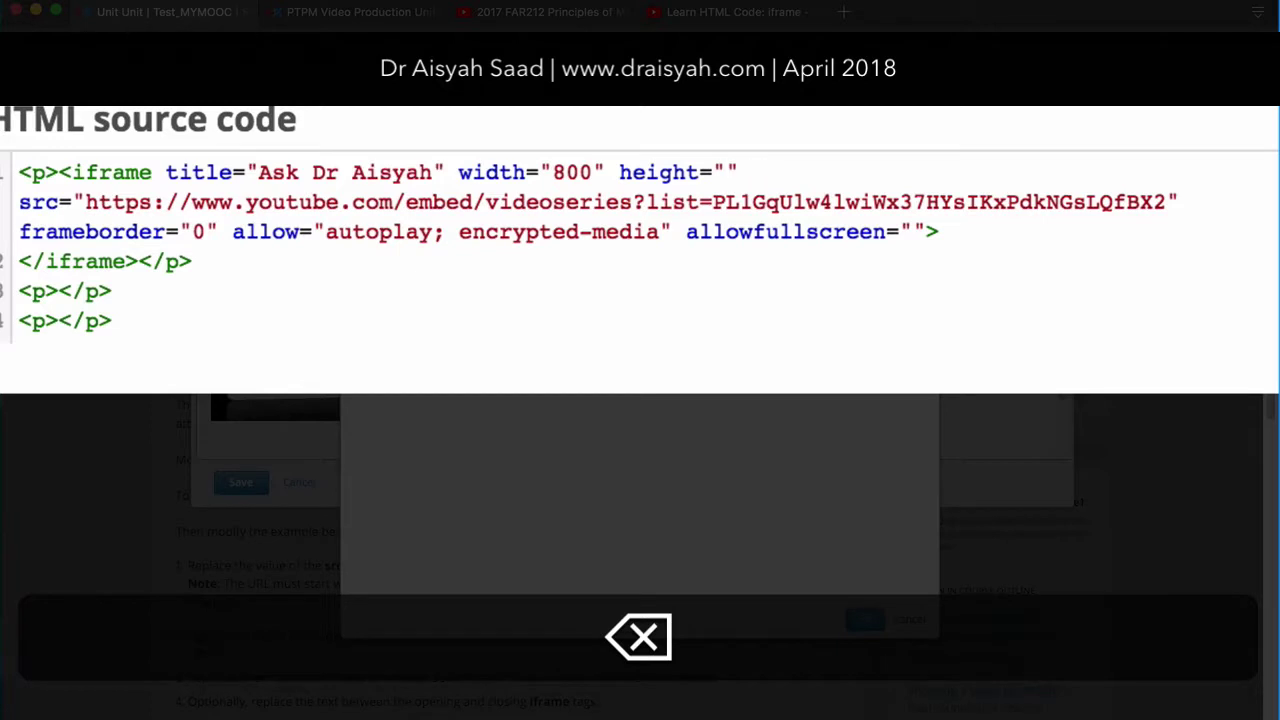
text(400)
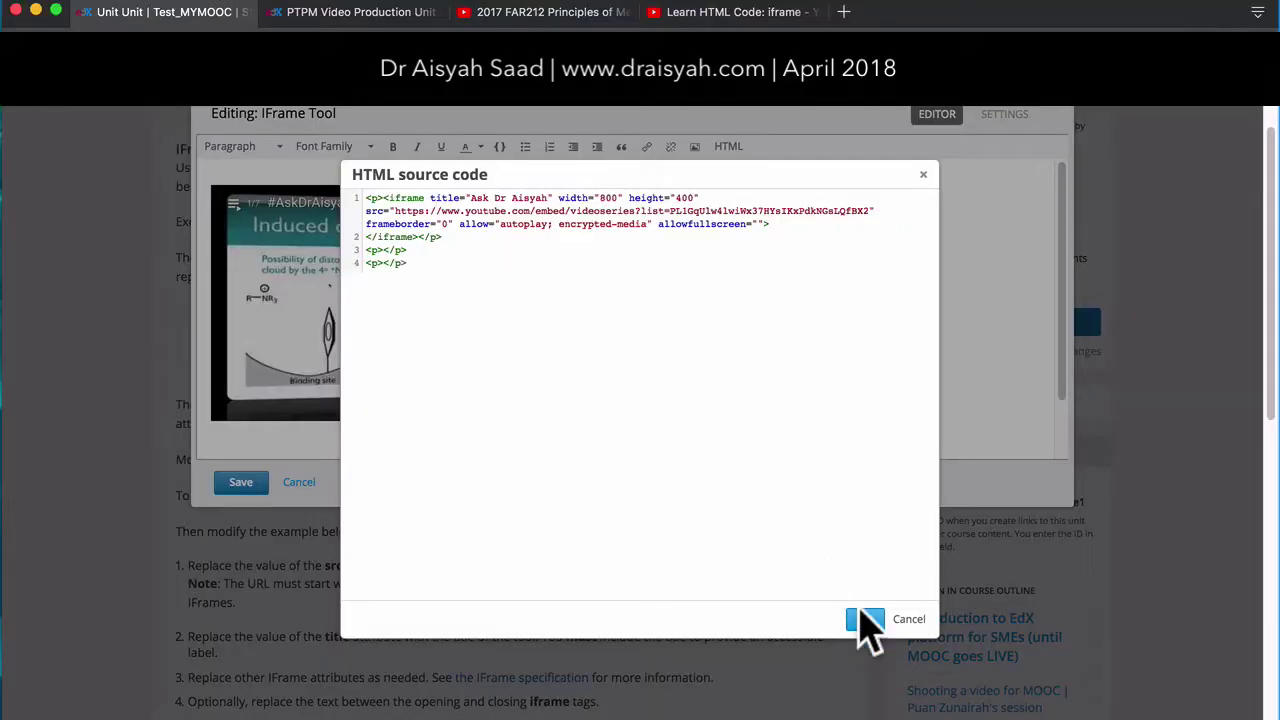
click(863, 620)
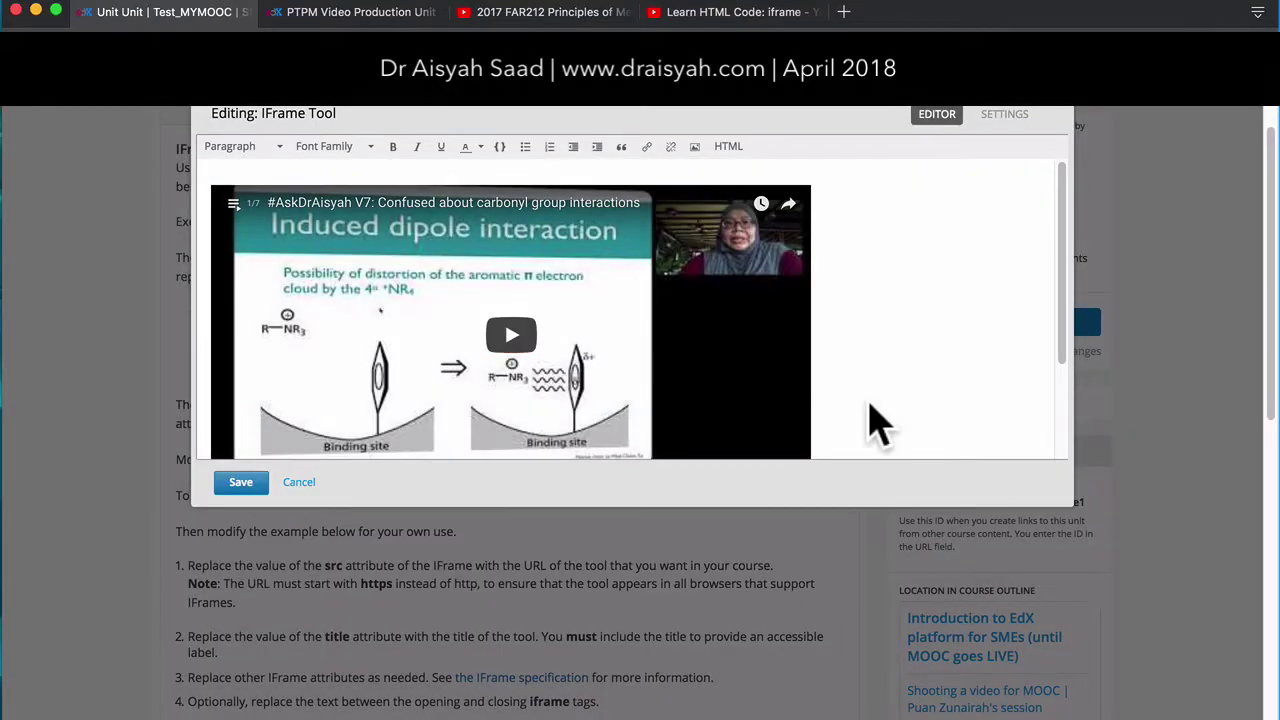
Save the IFrame Tool component and preview the AskDrAisyah unit
click(241, 484)
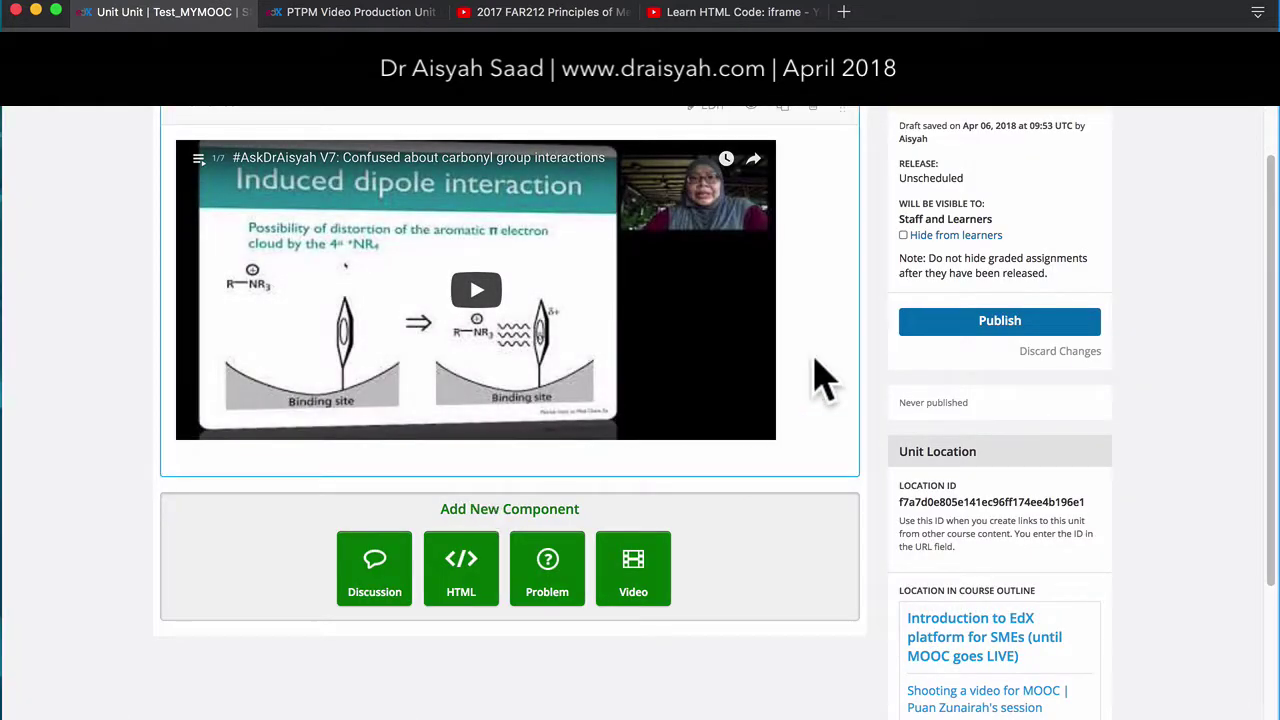
scroll(820, 380, up, 3)
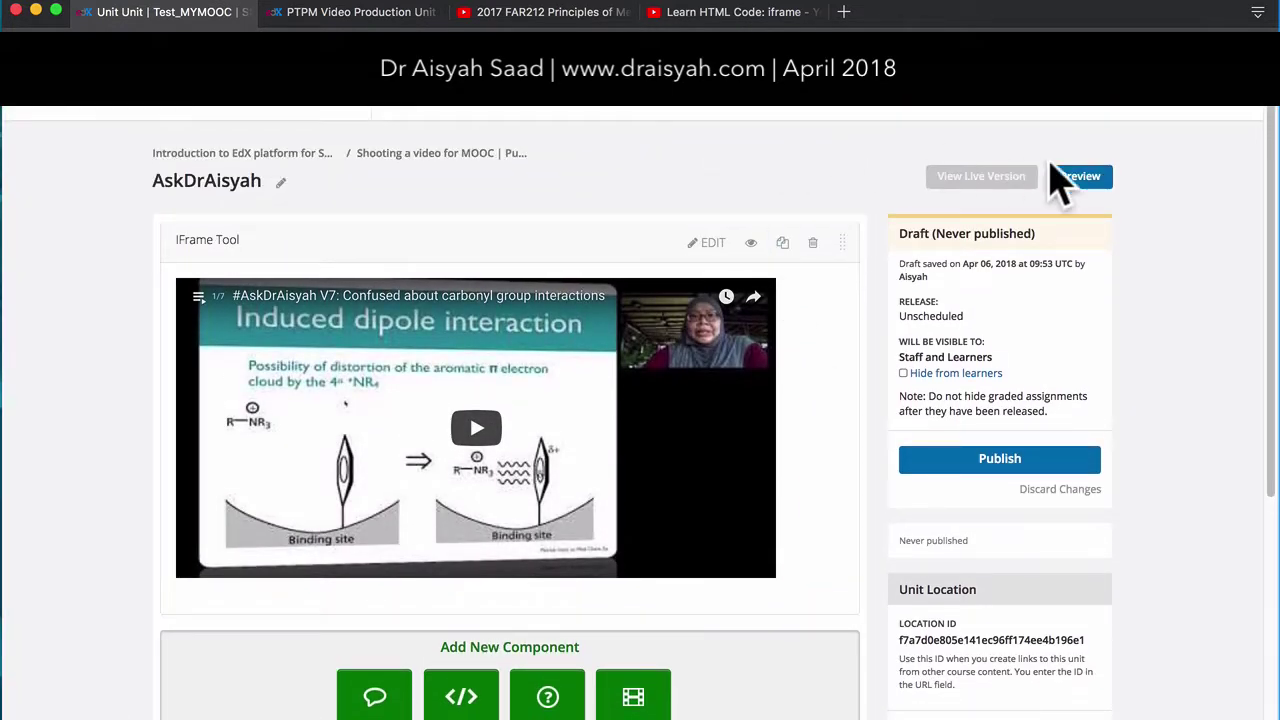
click(1080, 180)
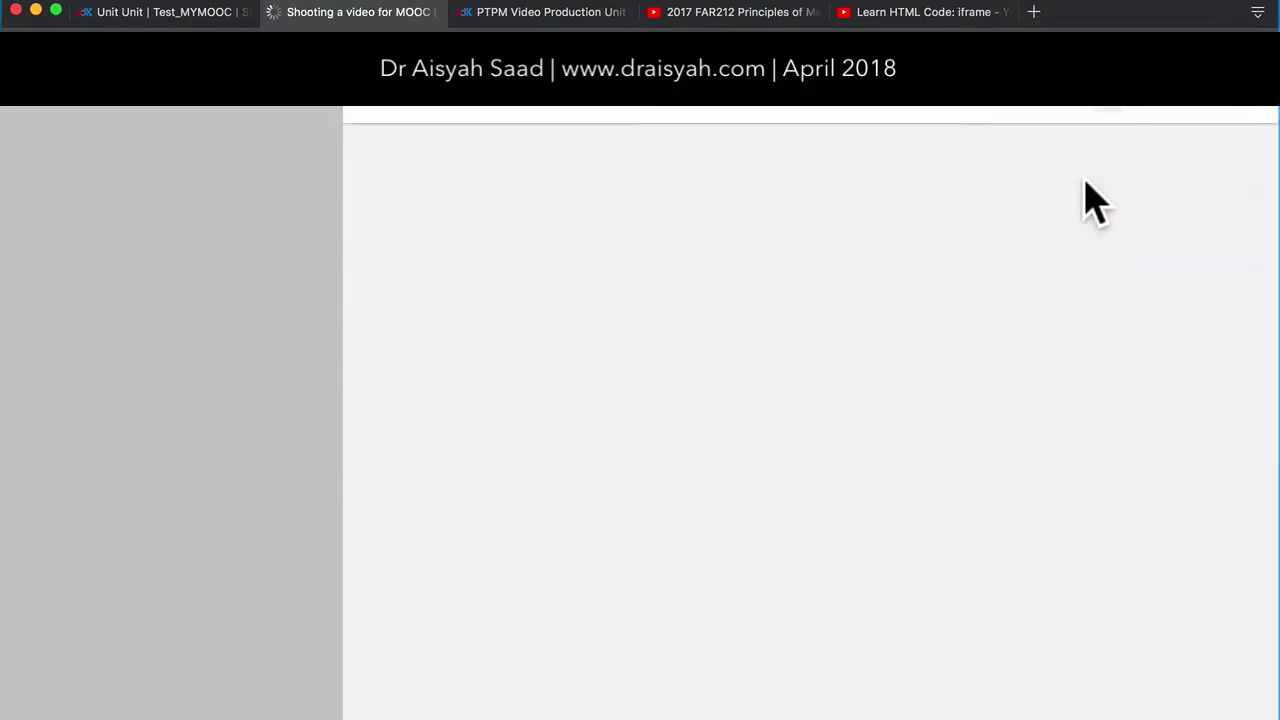
In the LMS preview, play the third playlist video, on ACE inhibitors, from the player's list
scroll(1095, 200, down, 4)
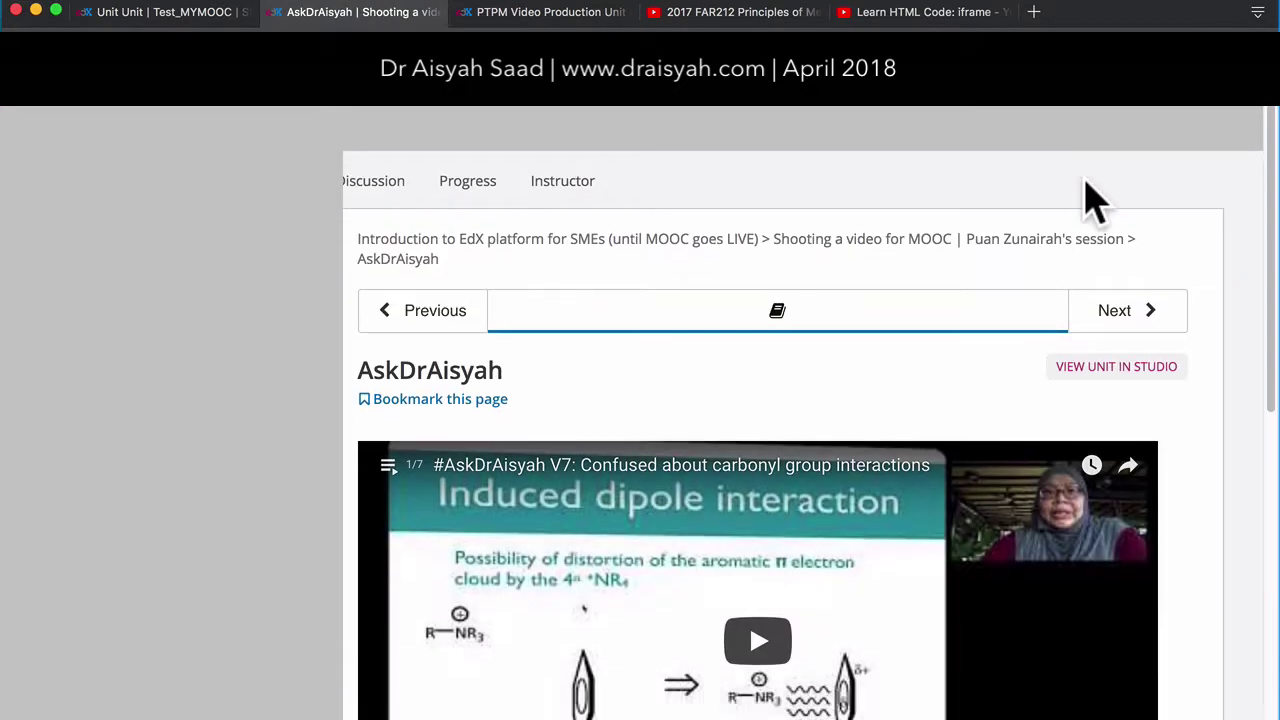
scroll(1095, 200, up, 2)
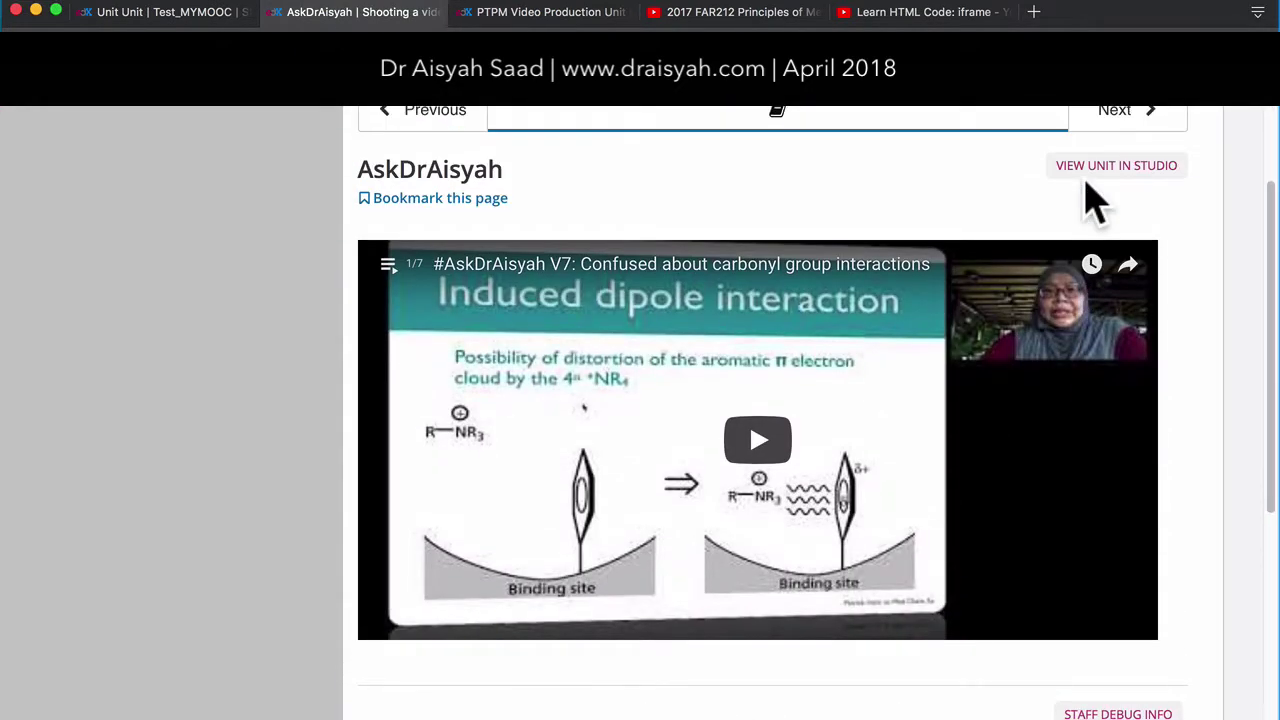
click(389, 268)
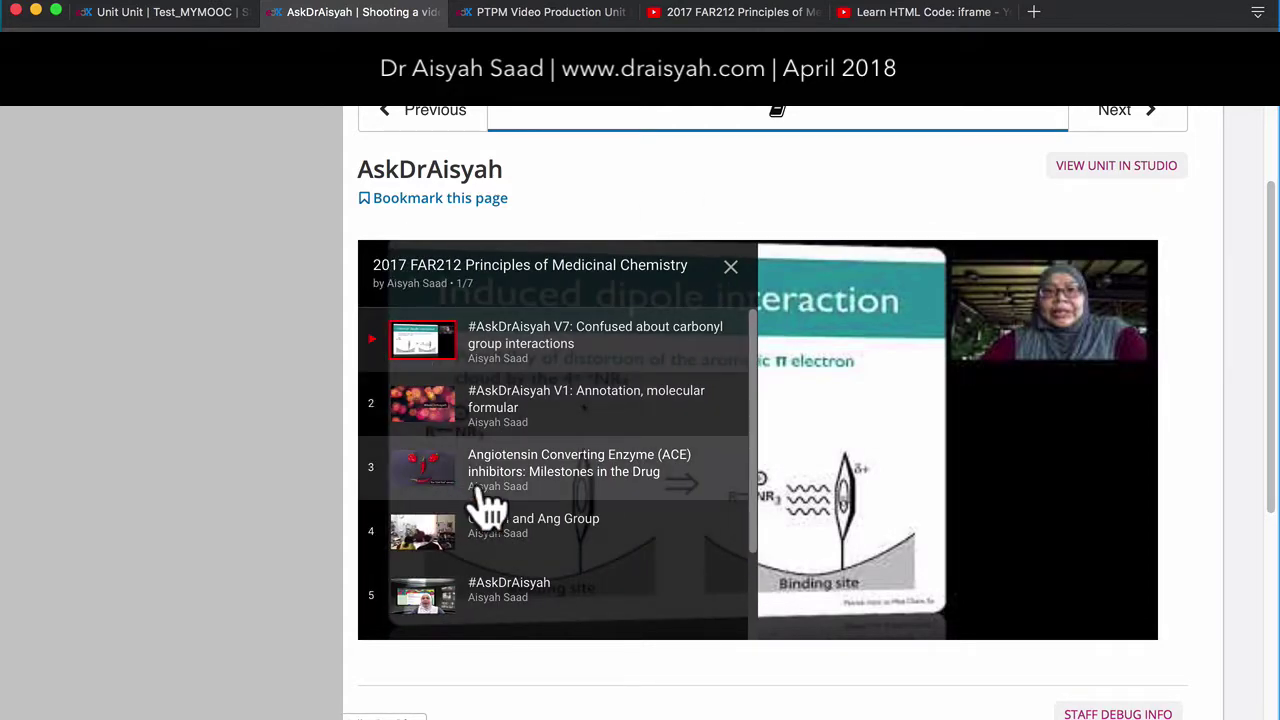
click(550, 478)
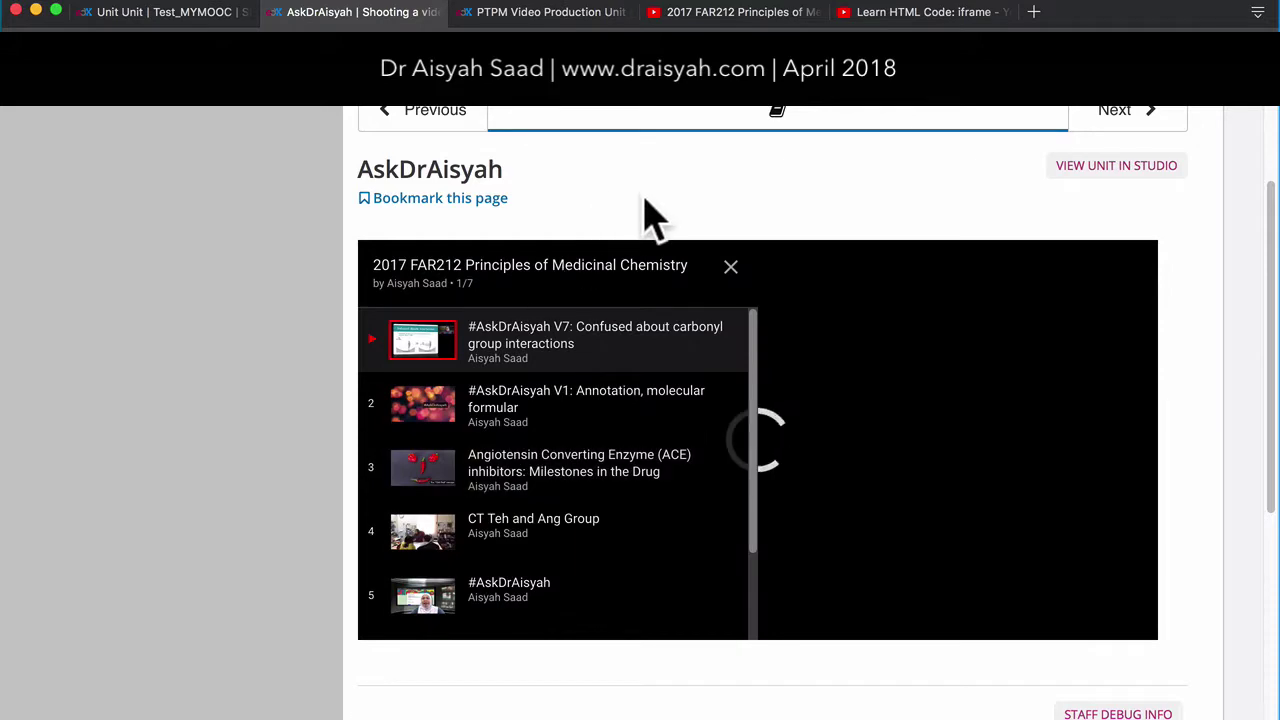